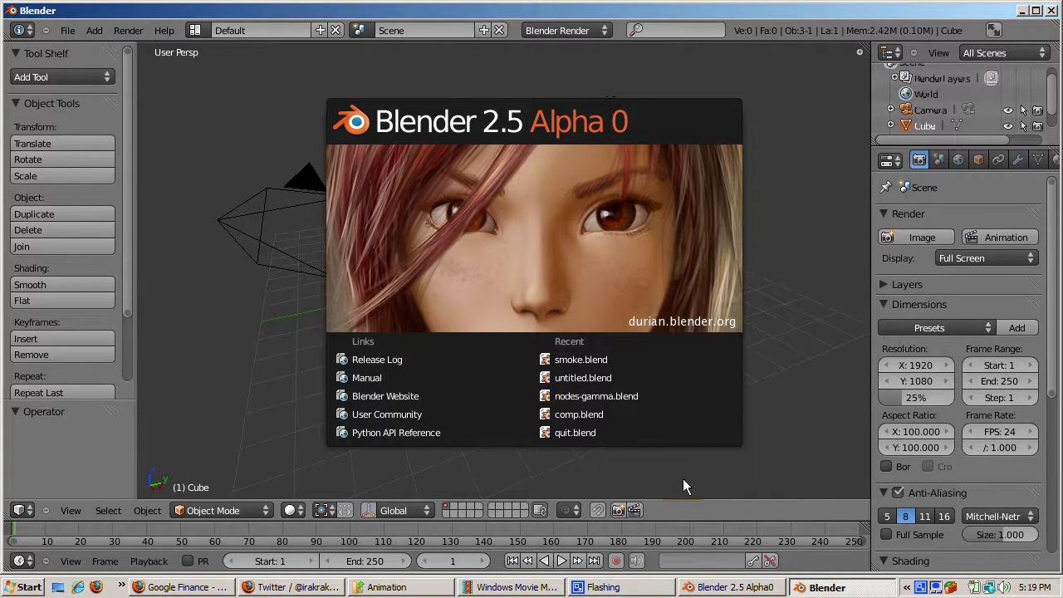
# Step: Insert a LocRotScale keyframe on the cube at frame 1
pyautogui.press('i')
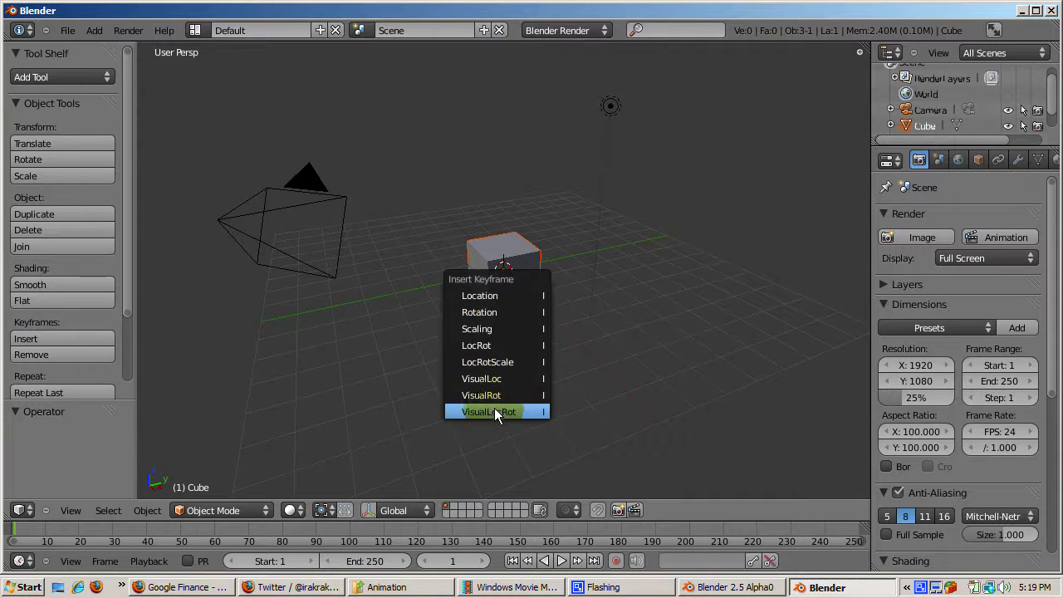
pyautogui.click(495, 363)
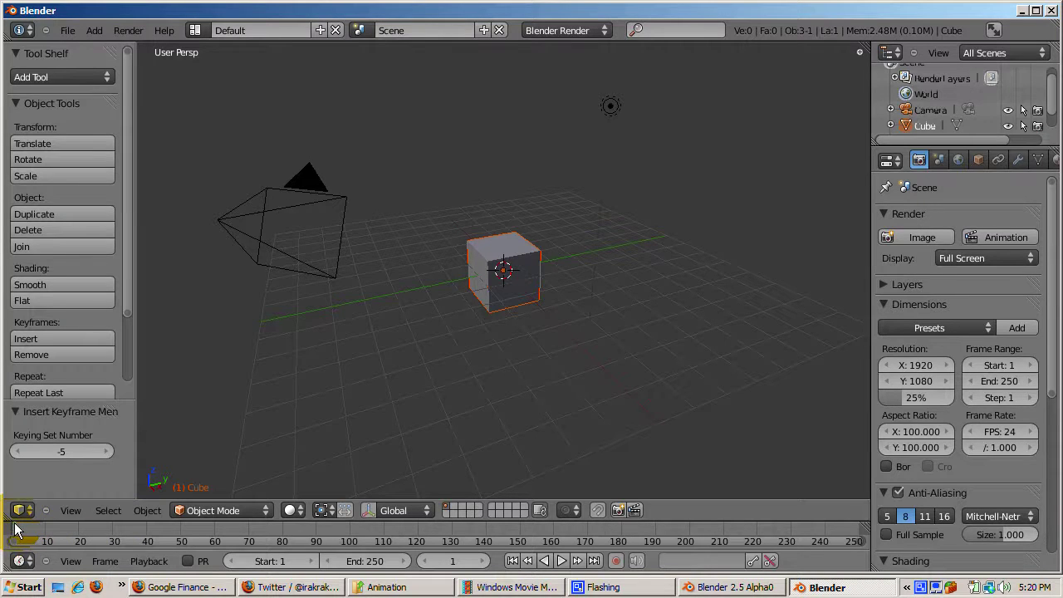
# Step: Move the current frame along the timeline to frame 50
pyautogui.click(43, 535)
pyautogui.moveTo(49, 523); pyautogui.dragTo(181, 544)
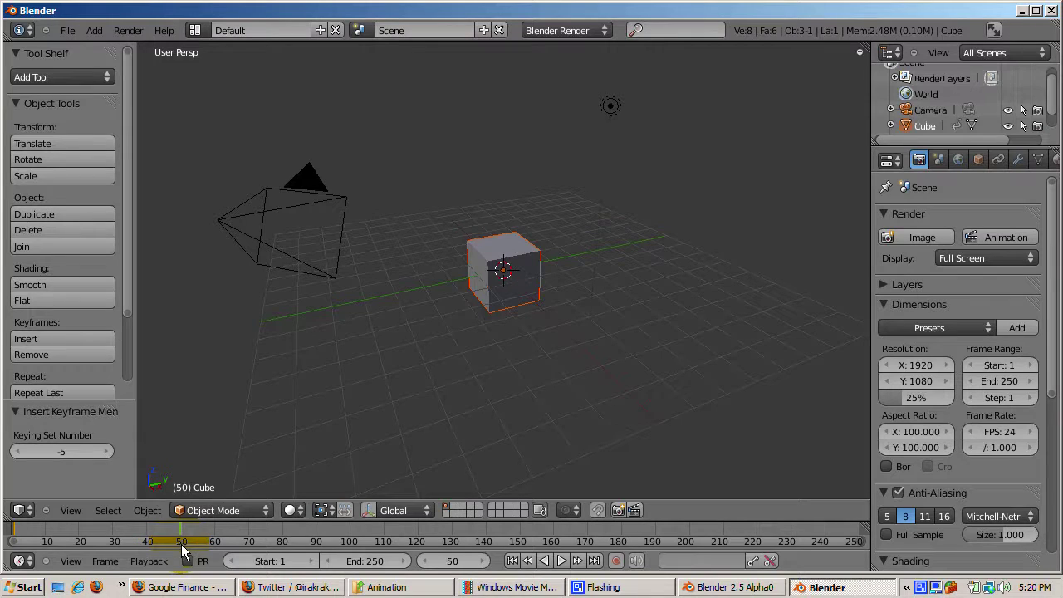
pyautogui.click(504, 287)
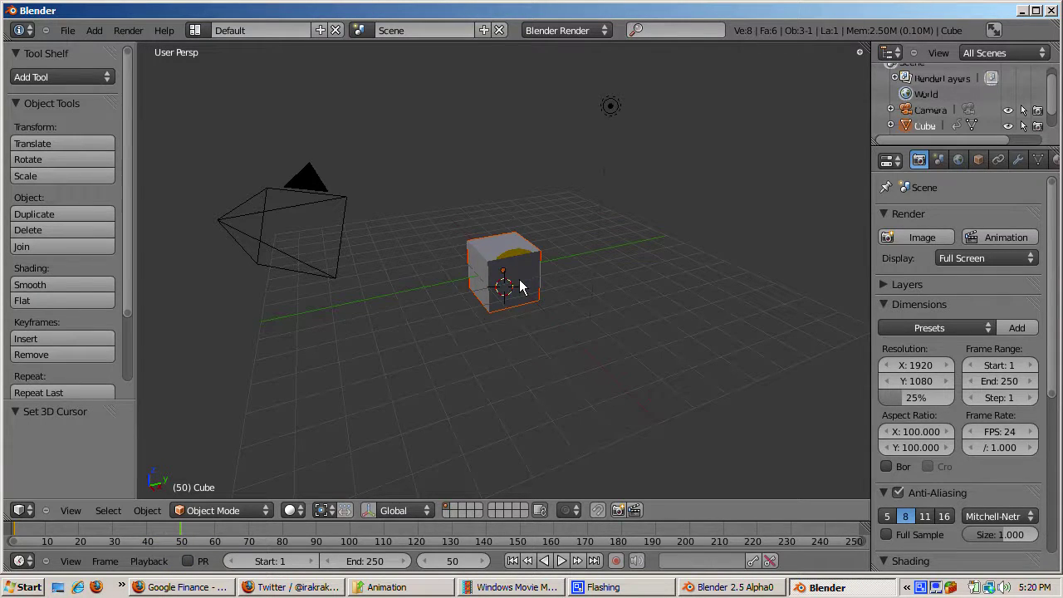
# Step: Move the cube right, scale it by 3 and rotate it 45 degrees
pyautogui.press('g')
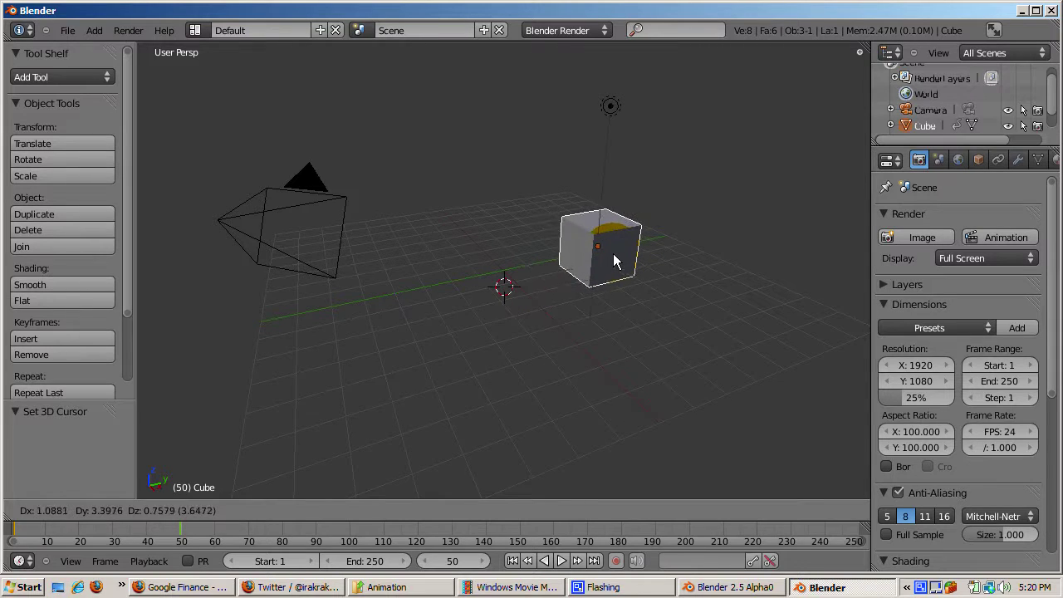
pyautogui.click(614, 262)
pyautogui.press('s')
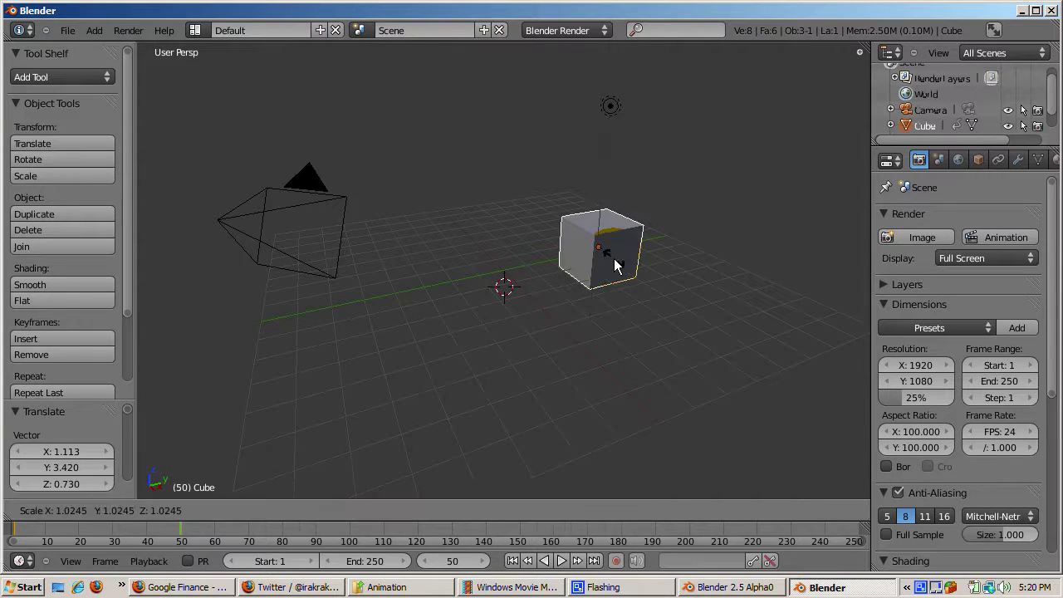
pyautogui.press('3')
pyautogui.click(613, 258)
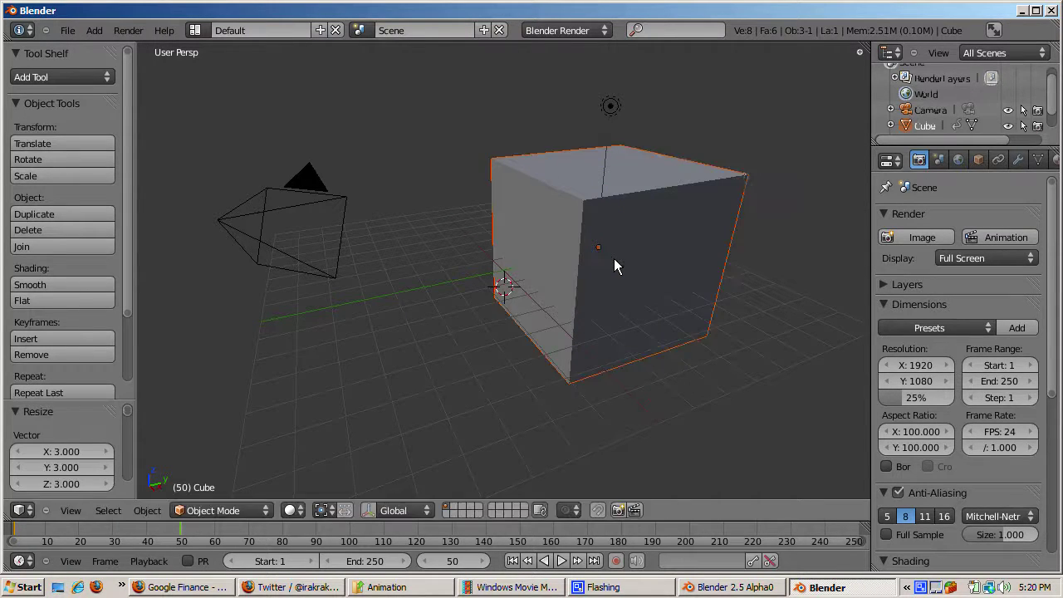
pyautogui.write('r')
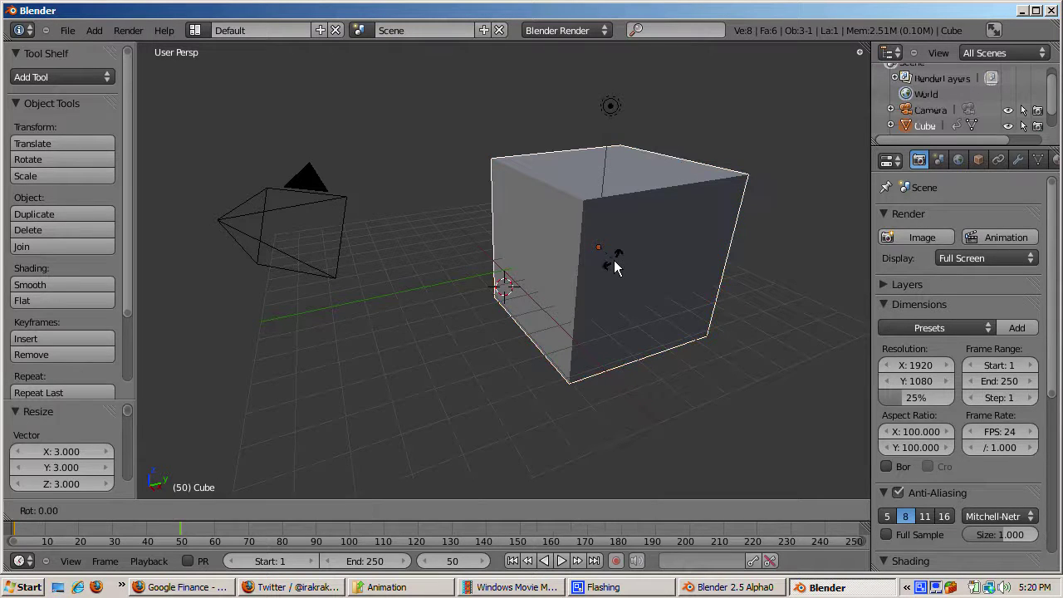
pyautogui.write('45')
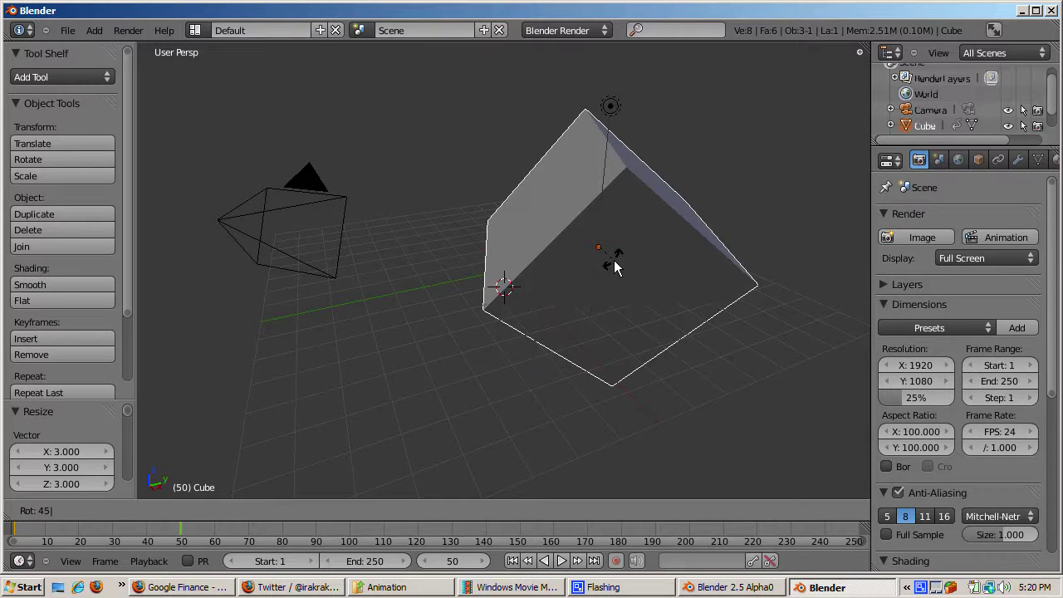
pyautogui.click(613, 259)
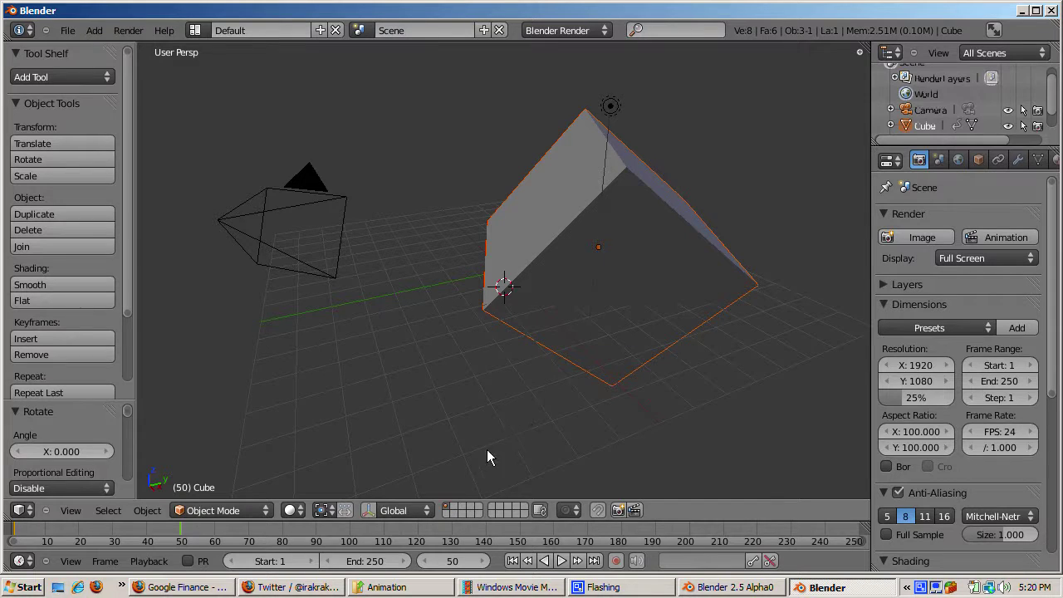
pyautogui.press('i')
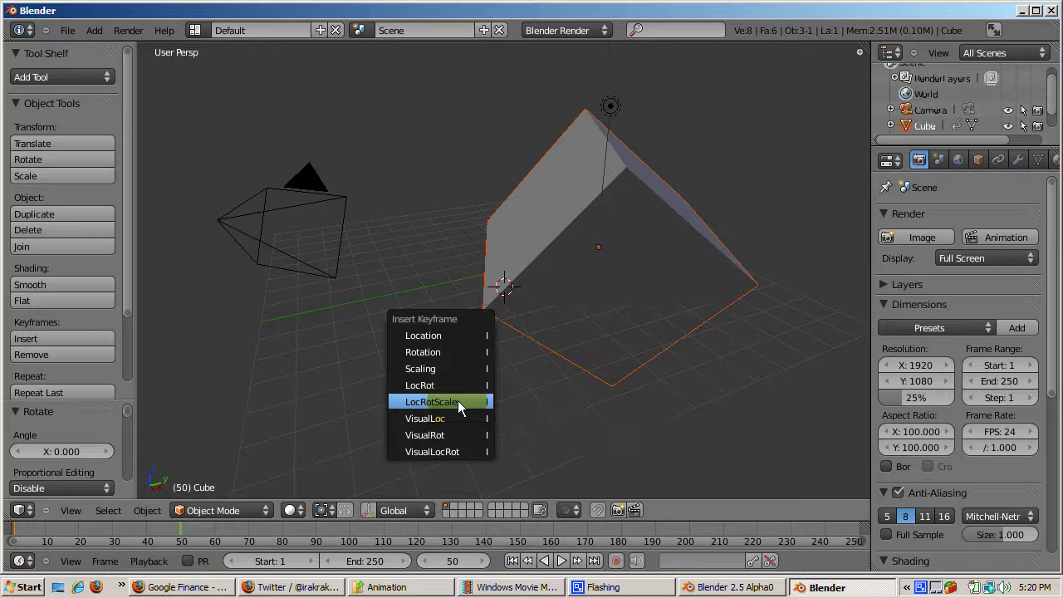
# Step: Key LocRotScale at frame 50, set the end frame to 50, and play the animation
pyautogui.click(458, 402)
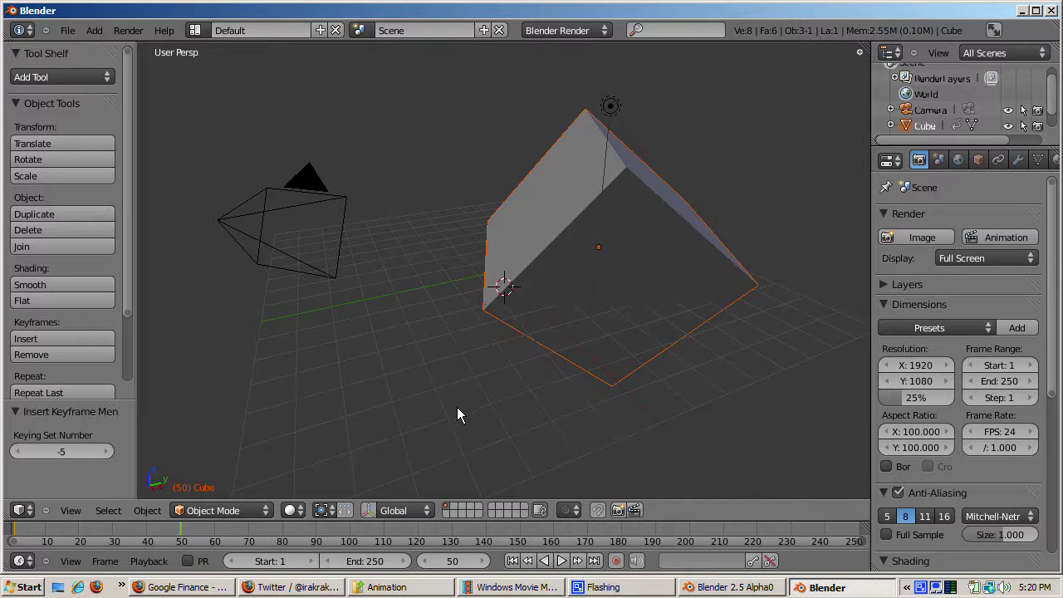
pyautogui.click(439, 563)
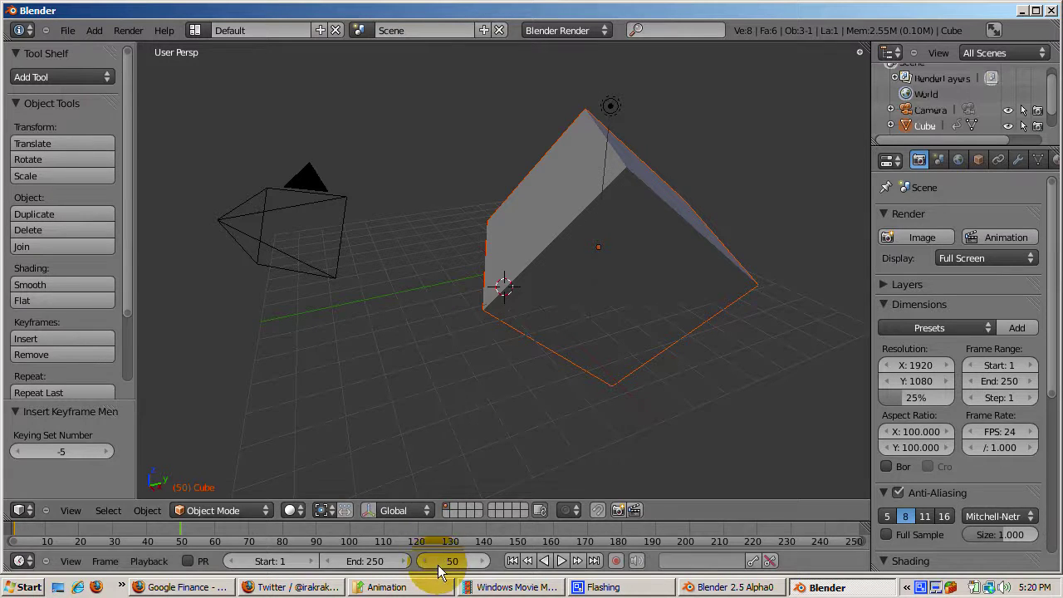
pyautogui.click(377, 565)
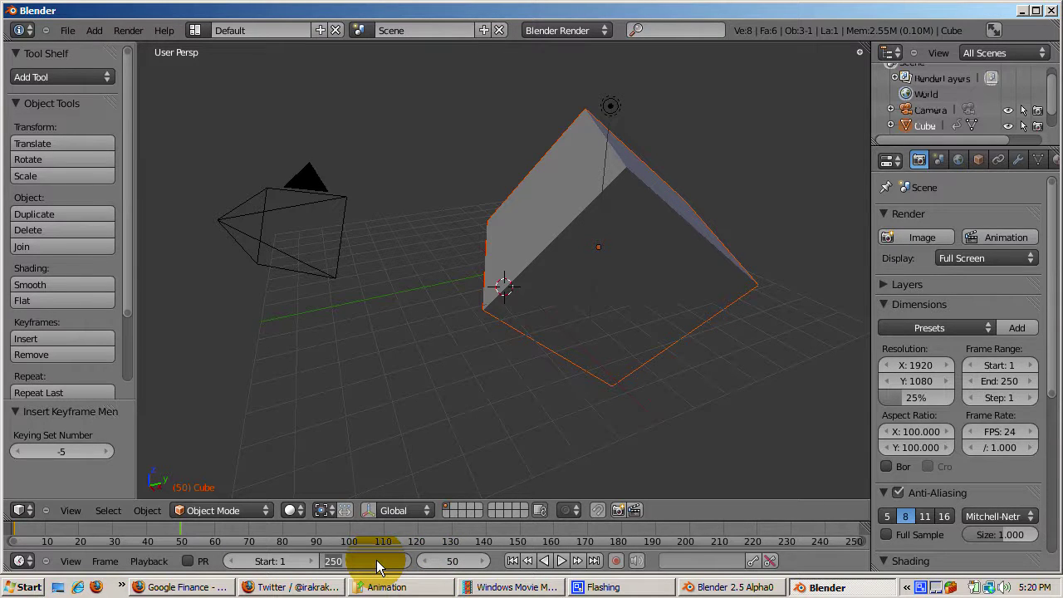
pyautogui.write('50')
pyautogui.press('Return')
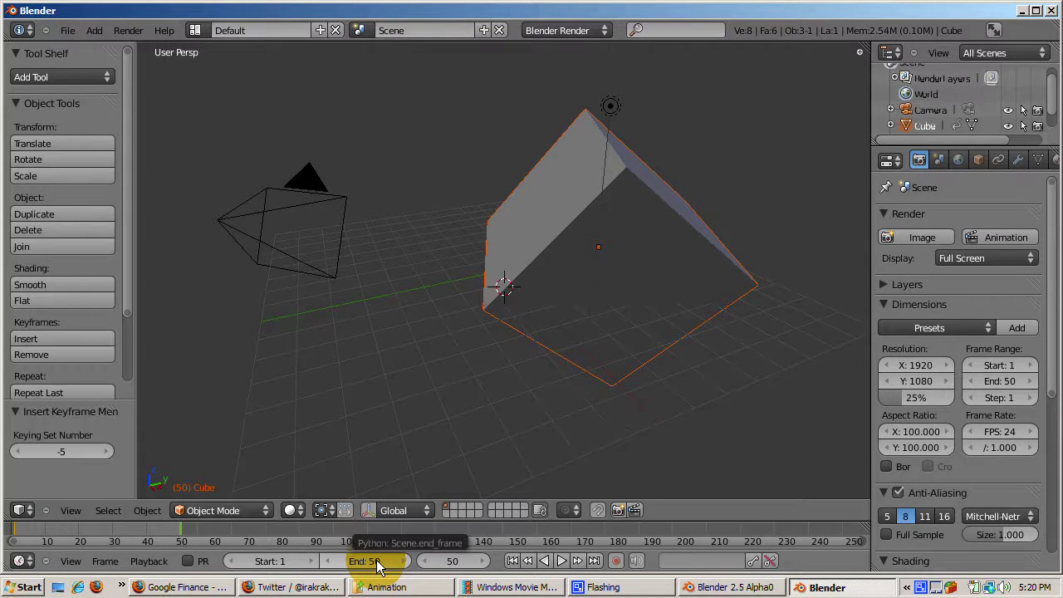
pyautogui.hotkey('alt', 'a')
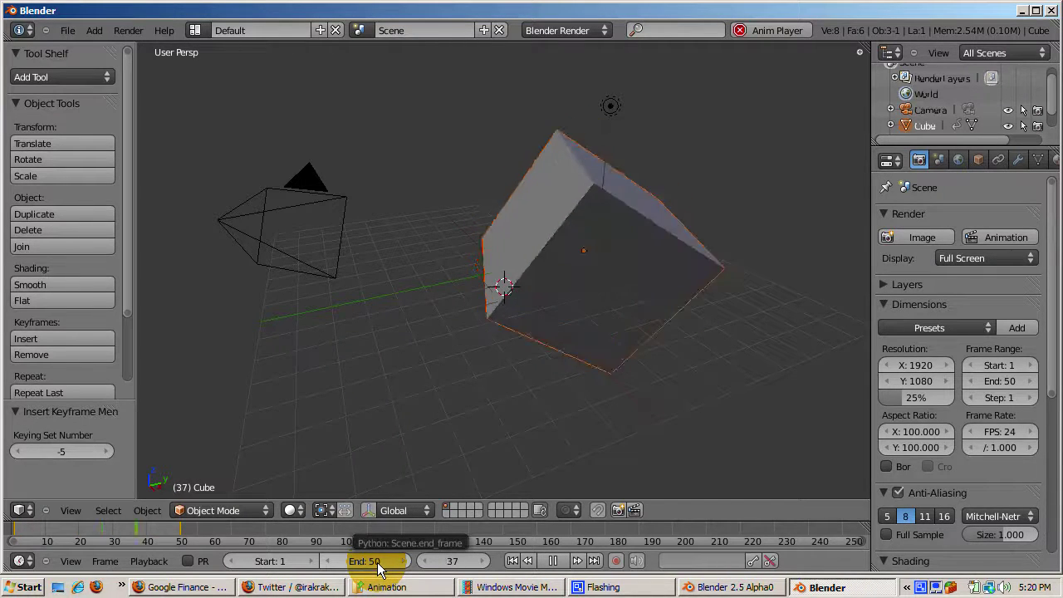
# Step: Start and stop cube playback repeatedly, halt at frame 38, then show the Material properties
pyautogui.hotkey('alt', 'a')
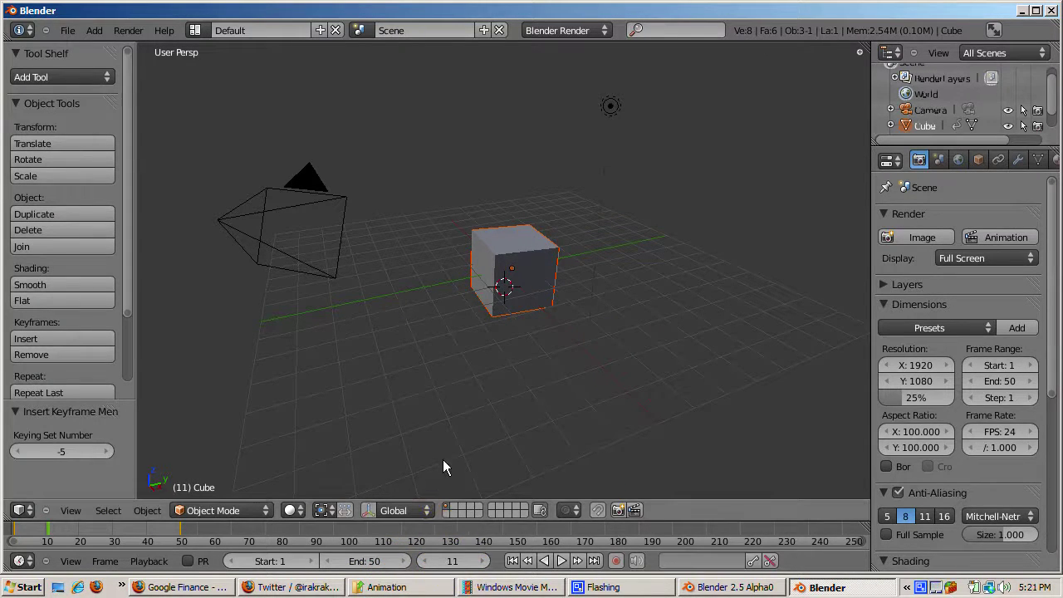
pyautogui.hotkey('alt', 'a')
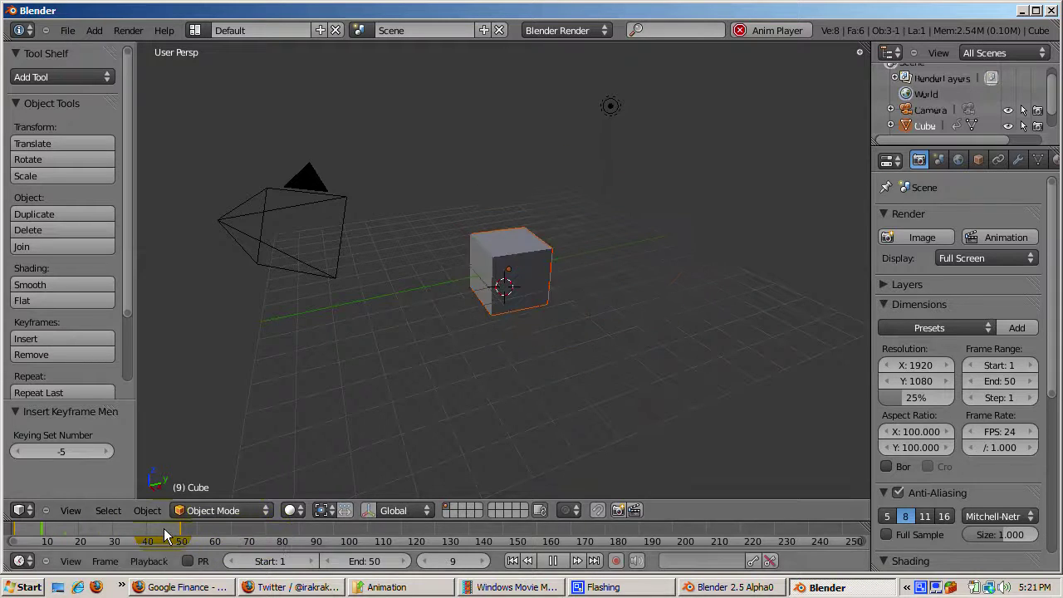
pyautogui.hotkey('alt', 'a')
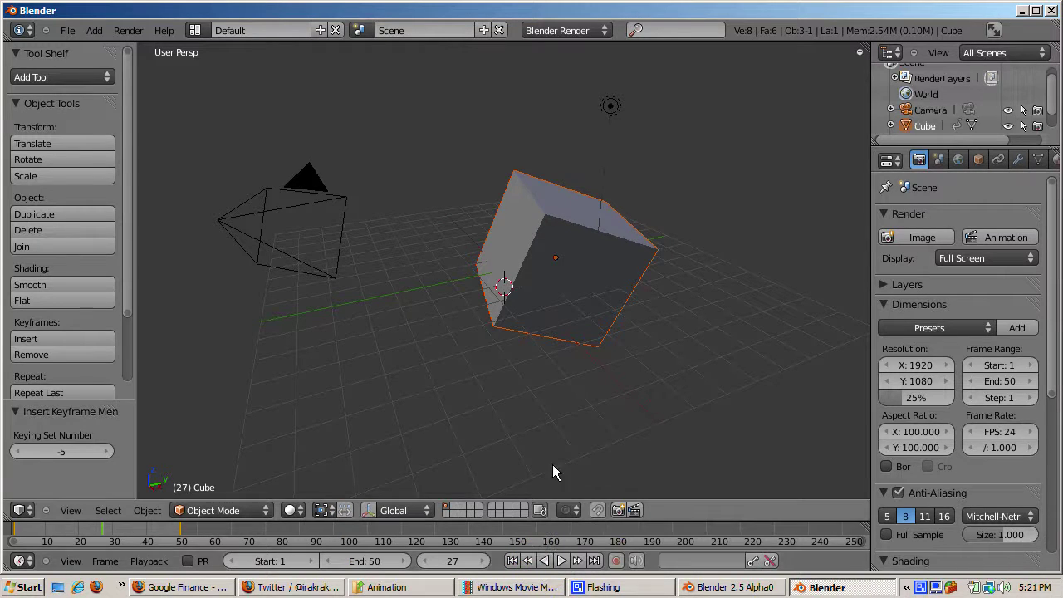
pyautogui.click(547, 564)
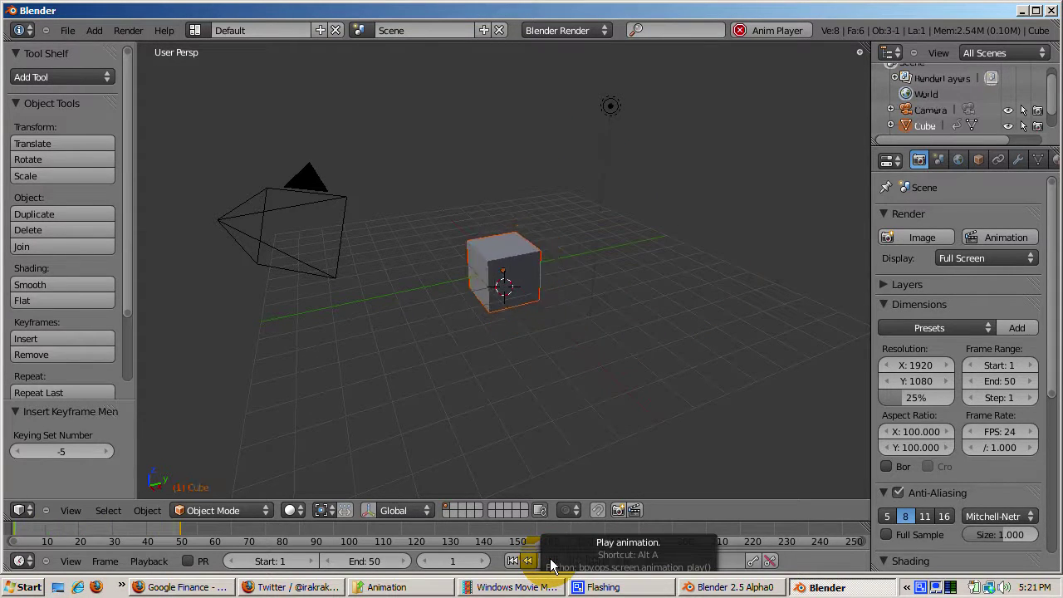
pyautogui.click(550, 565)
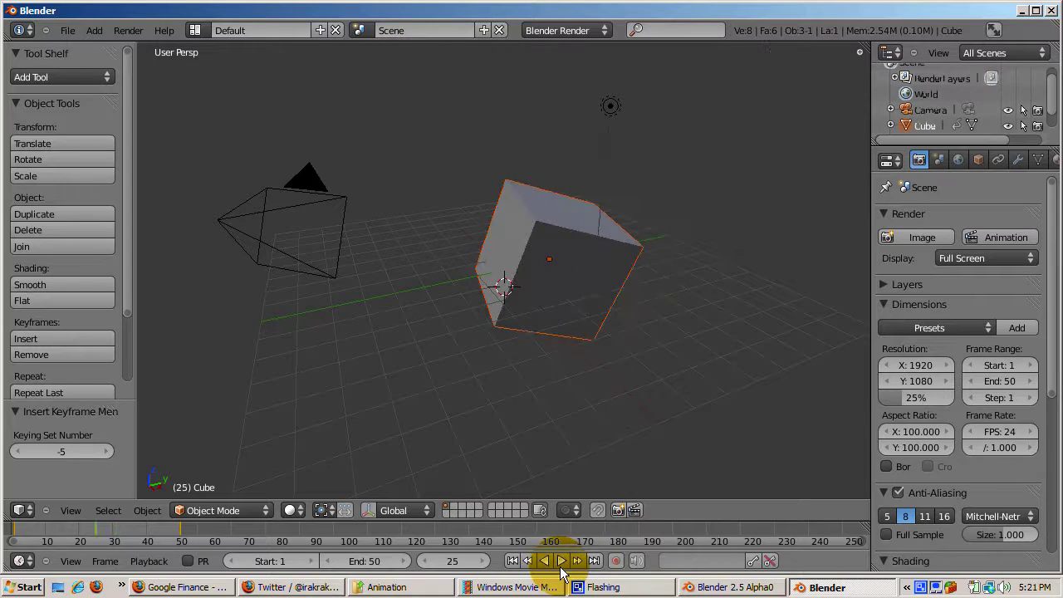
pyautogui.click(558, 563)
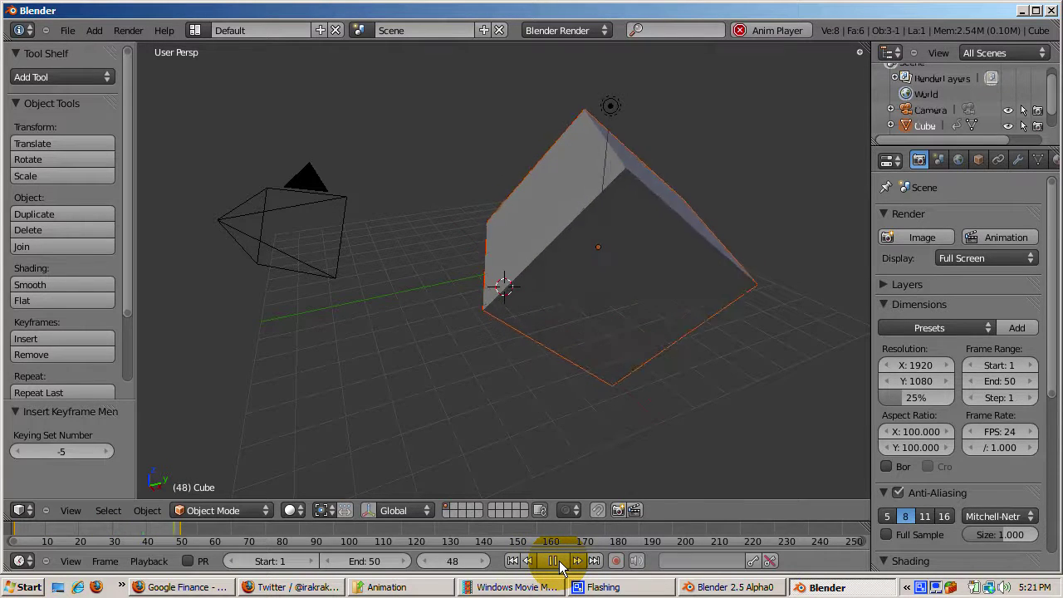
pyautogui.click(540, 559)
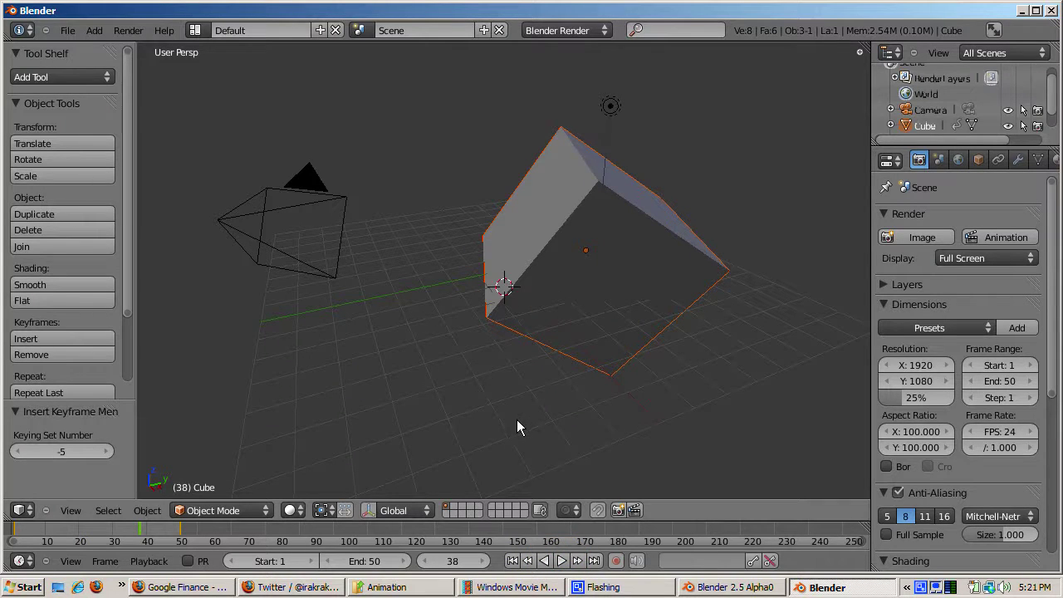
pyautogui.click(594, 586)
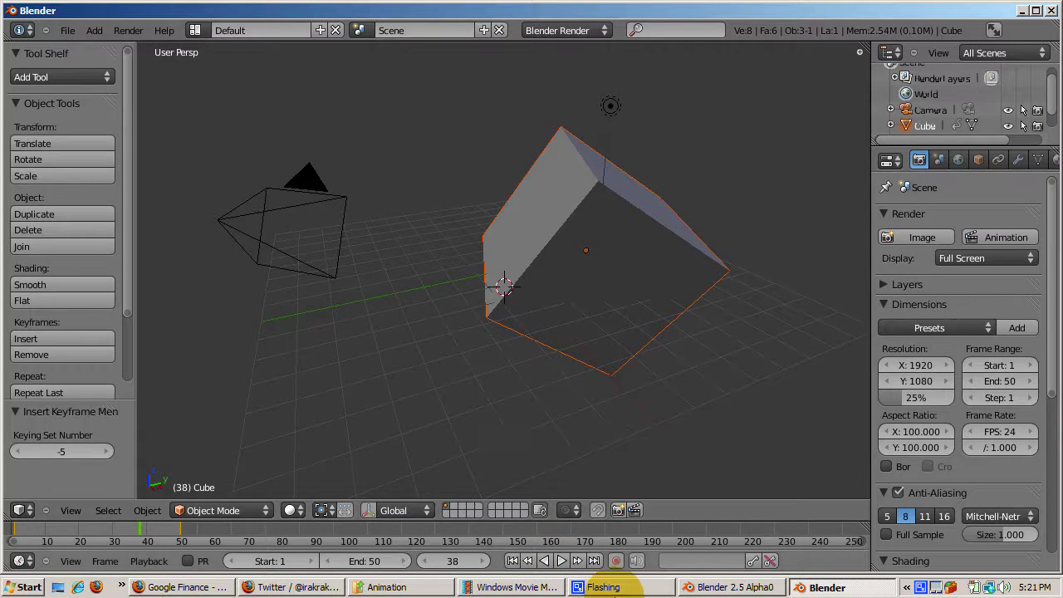
pyautogui.click(913, 587)
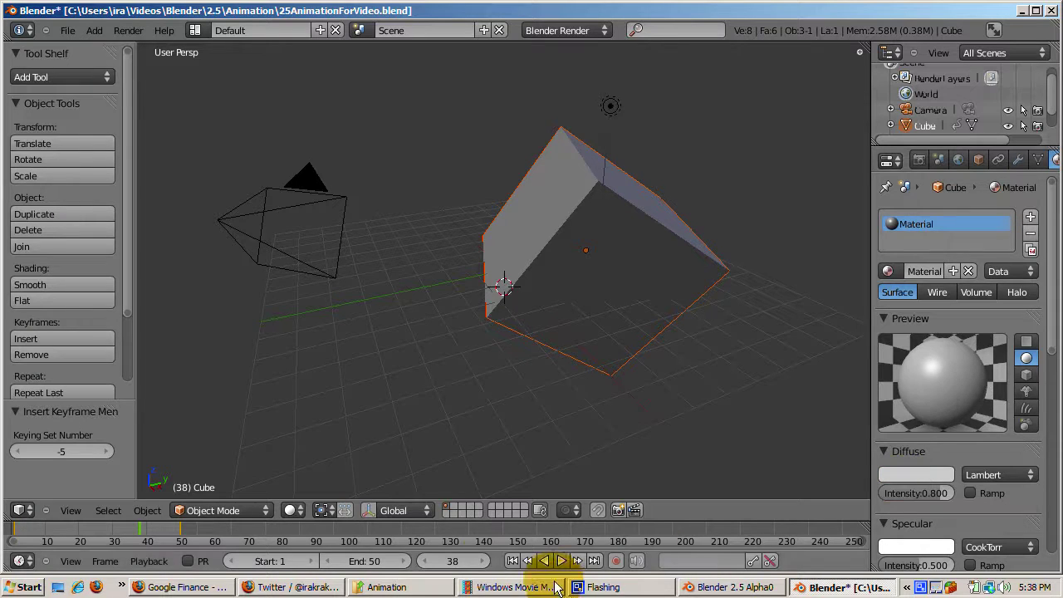
# Step: Go to frame 1, key the diffuse colour there, and bring up the diffuse colour picker
pyautogui.click(457, 562)
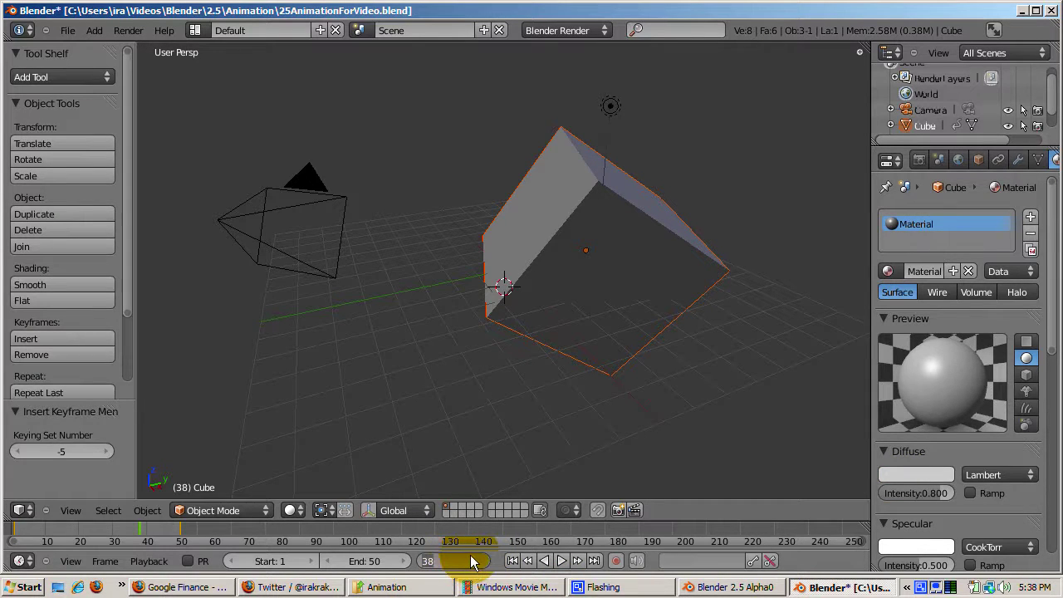
pyautogui.write('1')
pyautogui.press('Return')
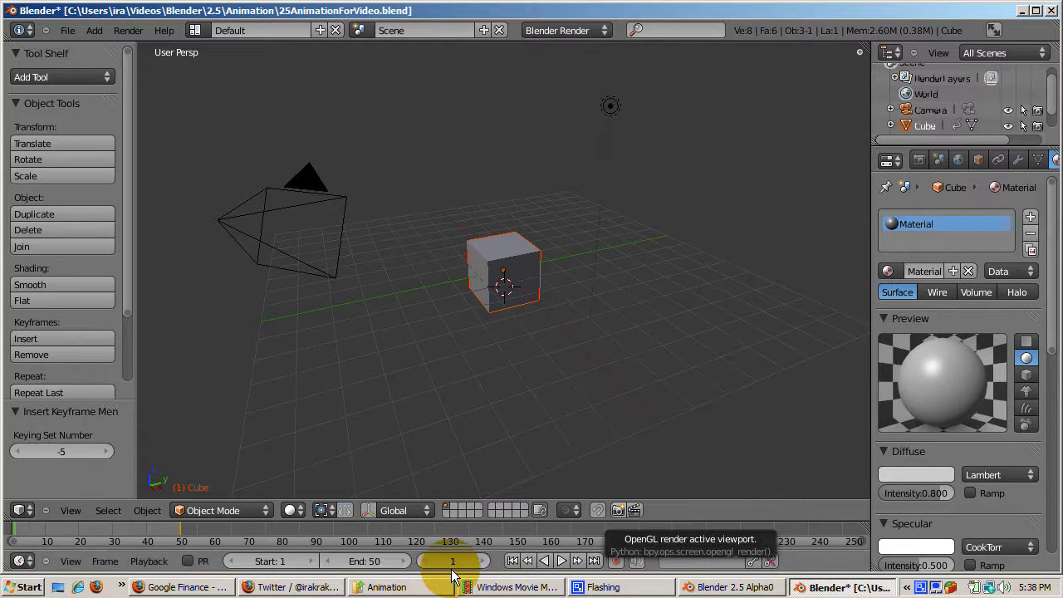
pyautogui.press('i')
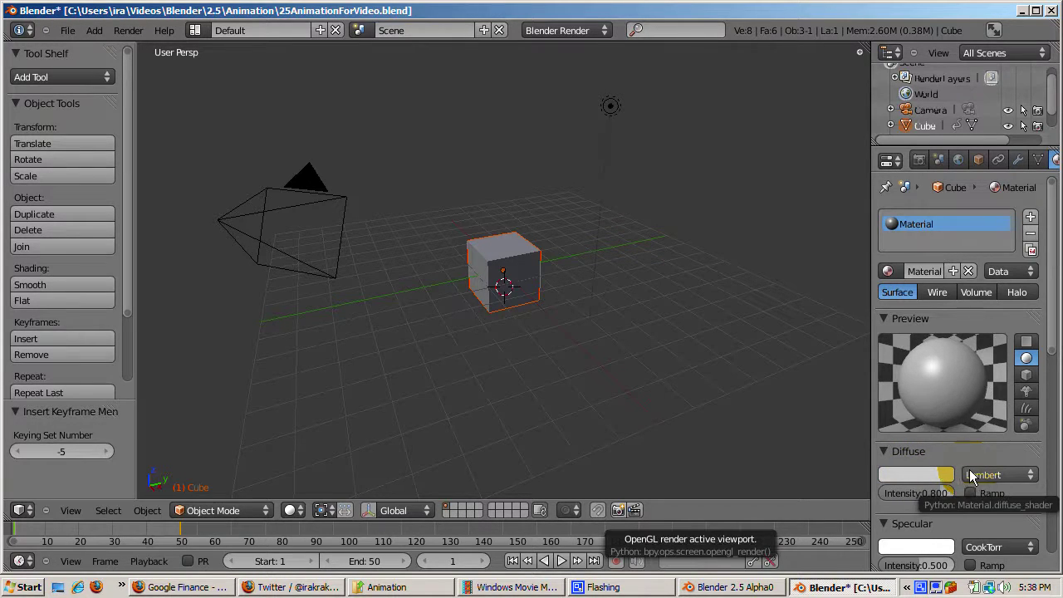
pyautogui.scroll(-2, 1057, 331)
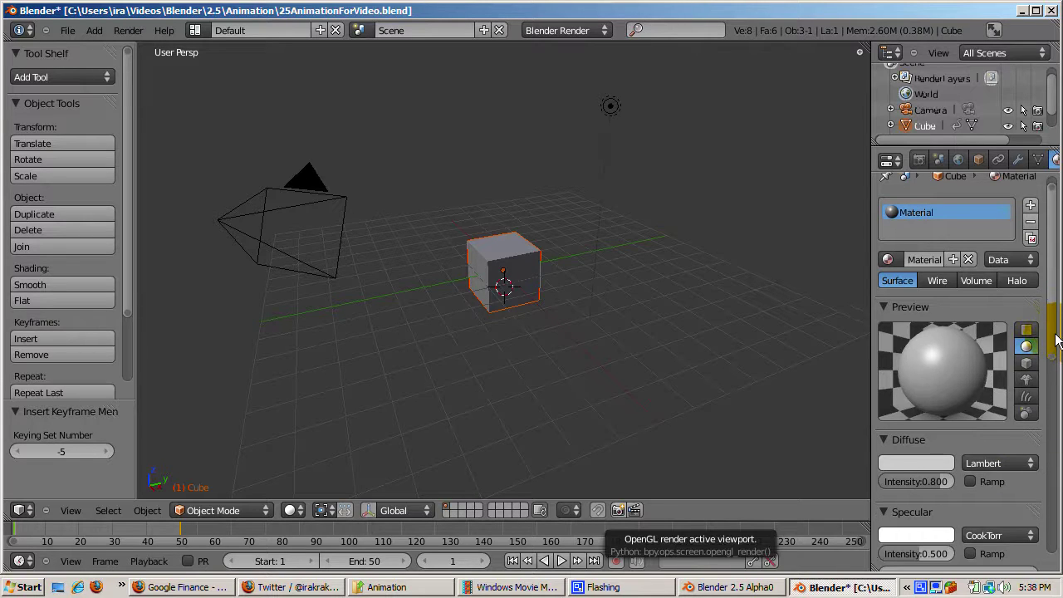
pyautogui.click(929, 452)
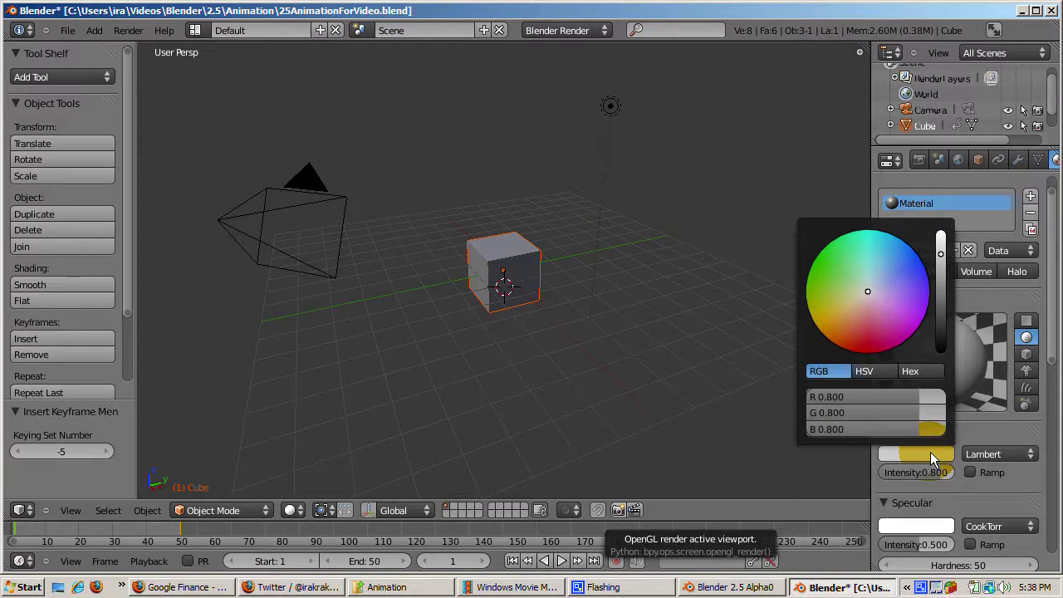
# Step: Make the diffuse colour red and insert keyframes for it at frame 1
pyautogui.click(862, 346)
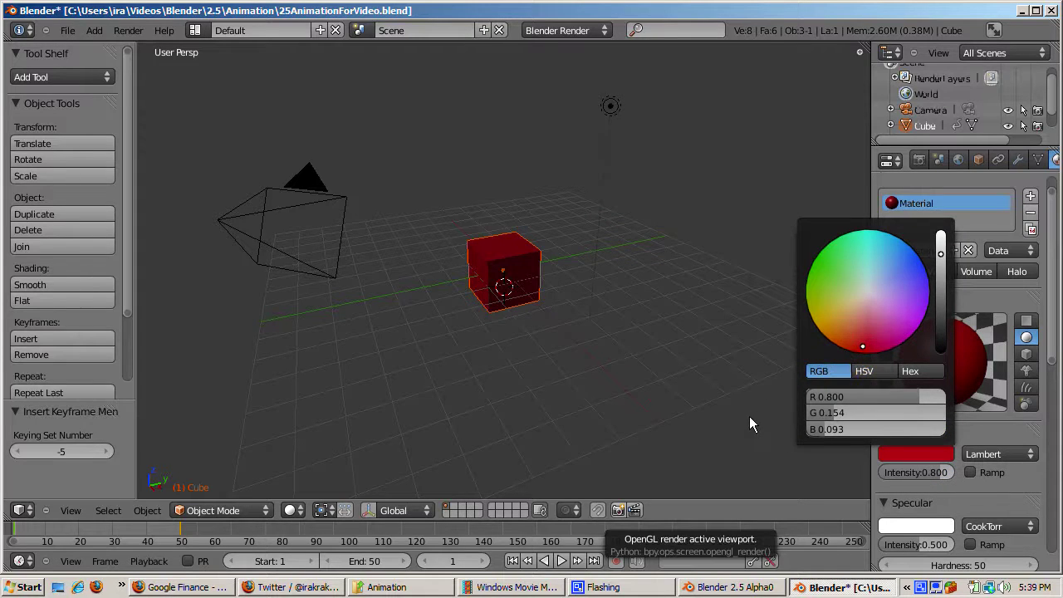
pyautogui.rightClick(904, 450)
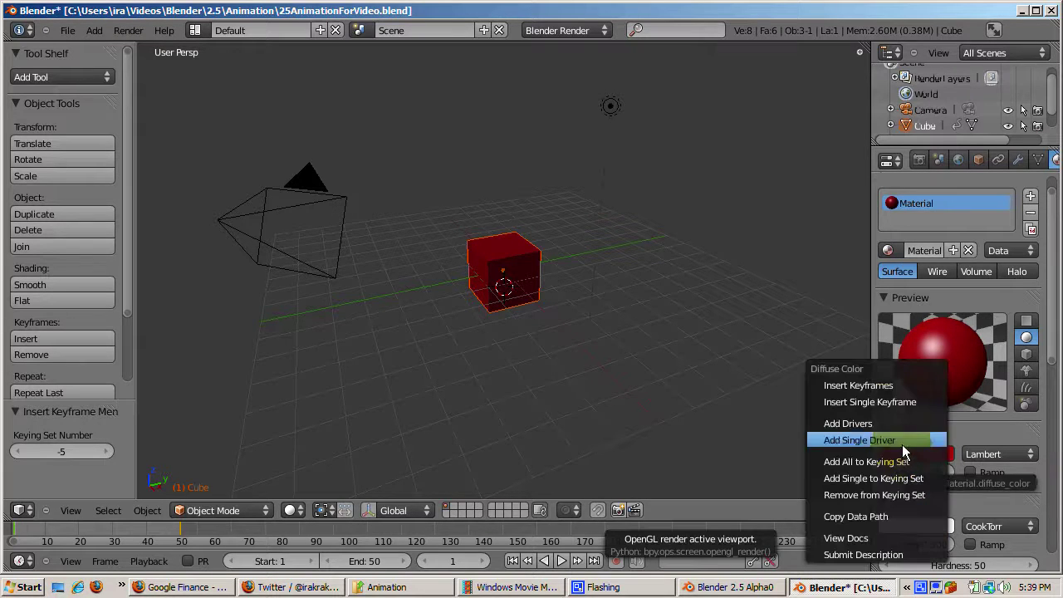
pyautogui.click(889, 385)
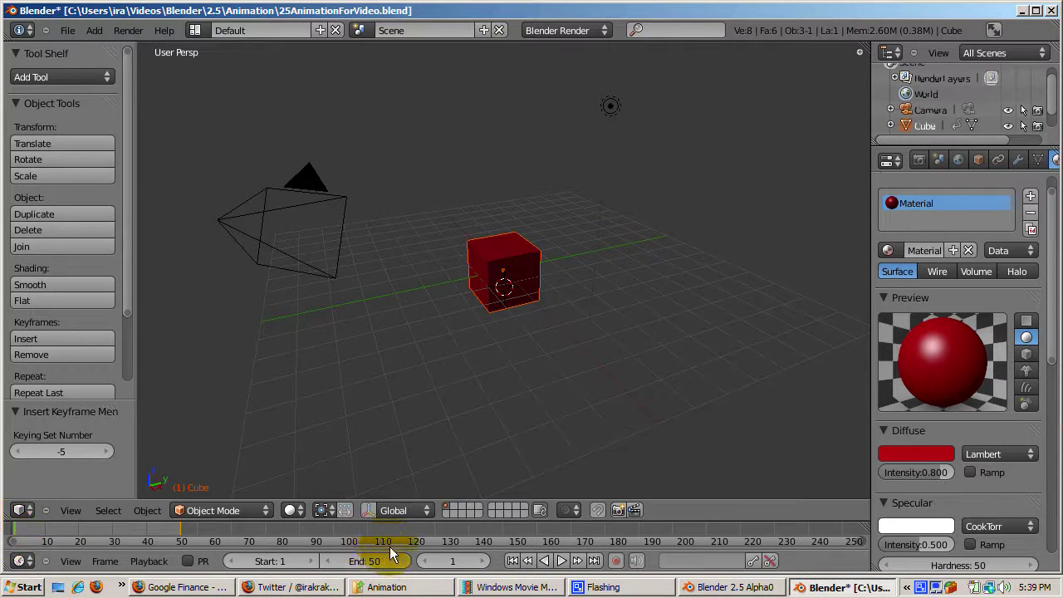
pyautogui.click(455, 560)
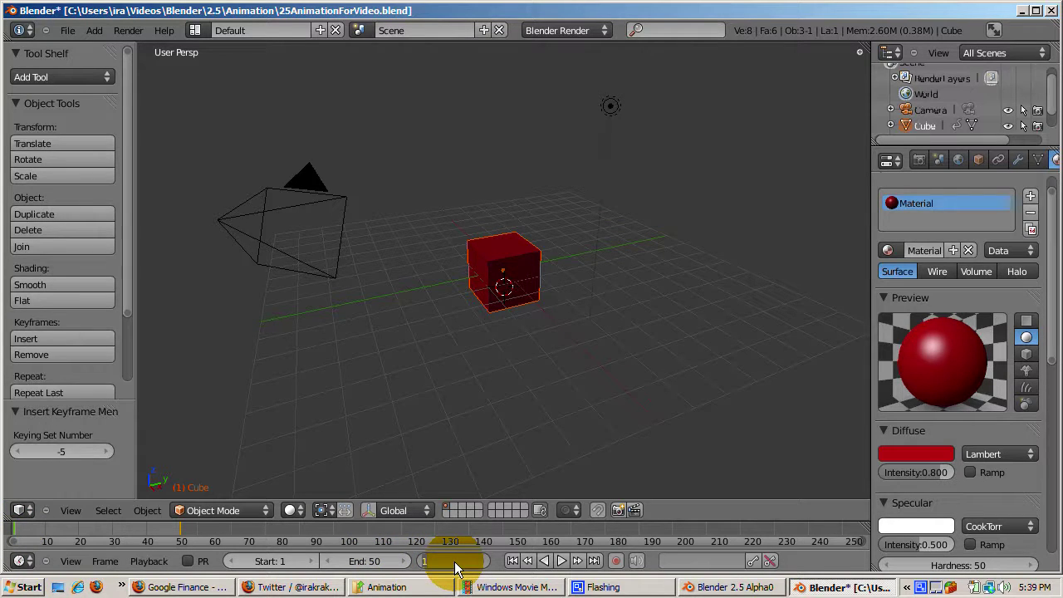
# Step: At frame 25, make the diffuse colour green and keyframe it
pyautogui.press('Return')
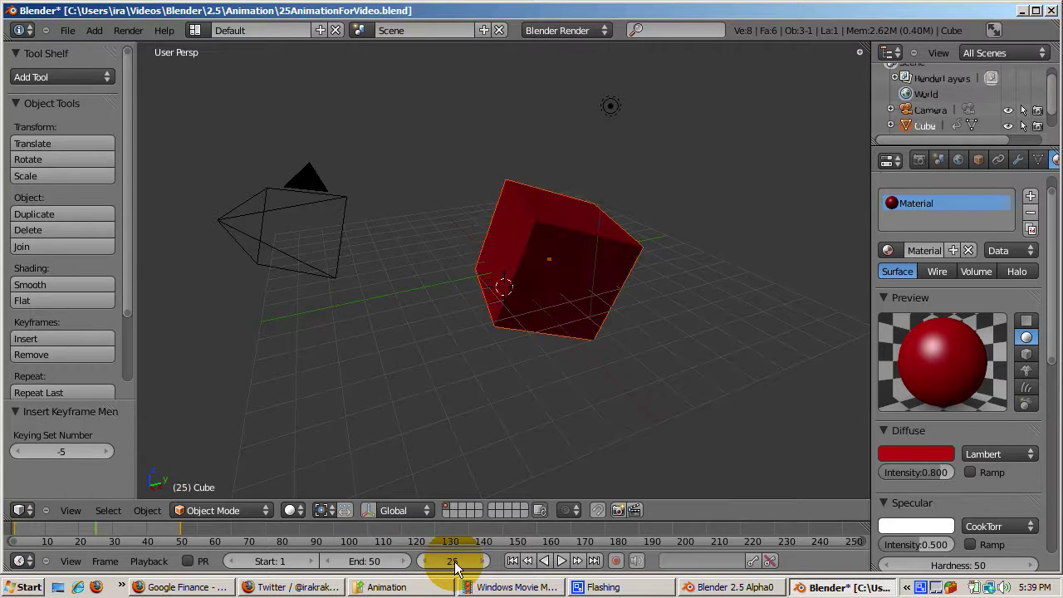
pyautogui.click(900, 462)
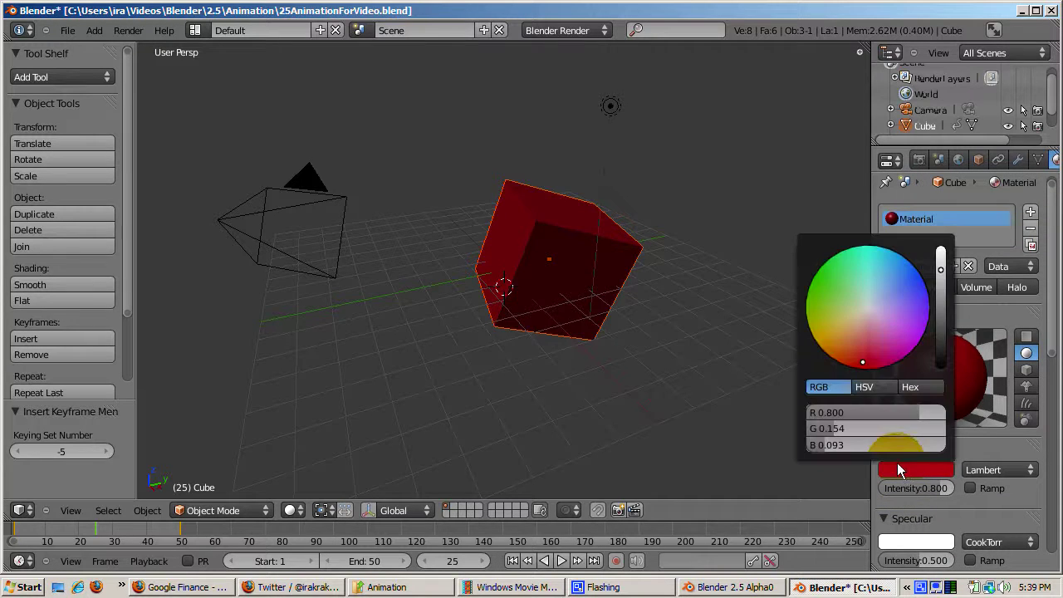
pyautogui.click(812, 301)
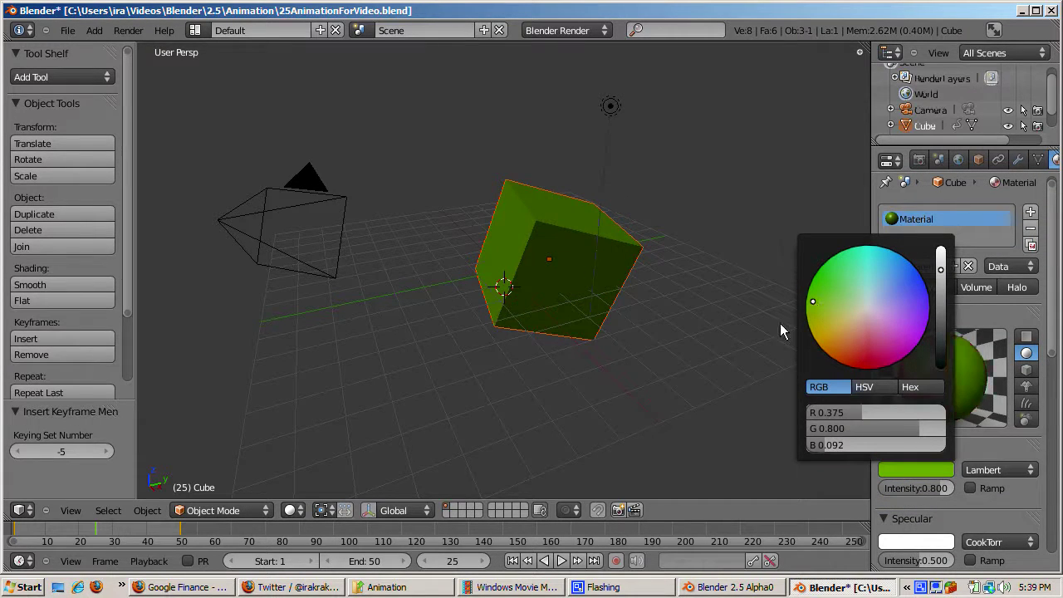
pyautogui.rightClick(929, 471)
pyautogui.click(906, 387)
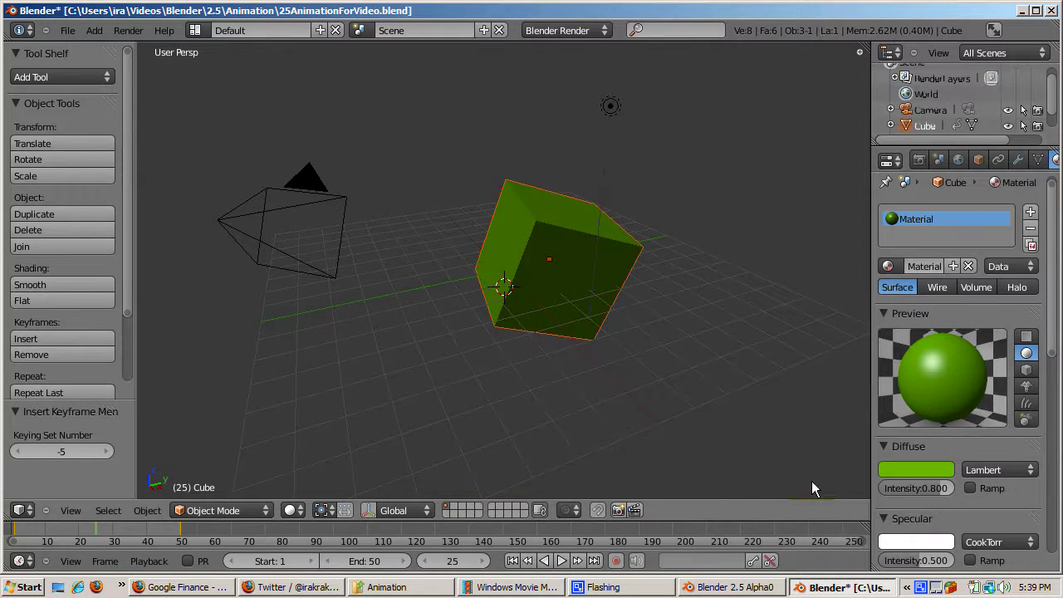
# Step: At frame 40, make the diffuse colour blue and keyframe it
pyautogui.click(446, 561)
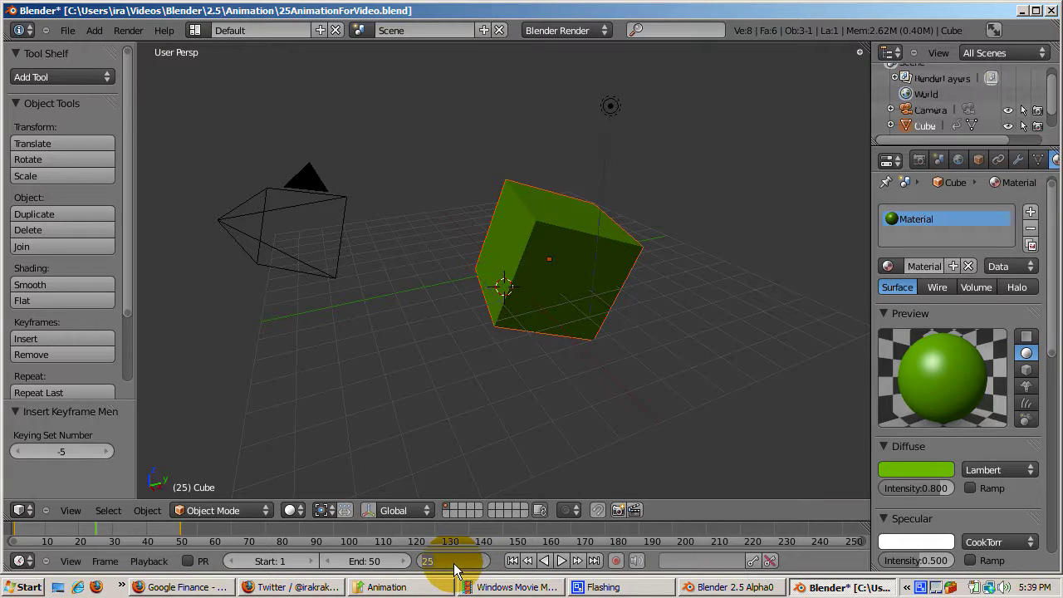
pyautogui.write('40')
pyautogui.press('Return')
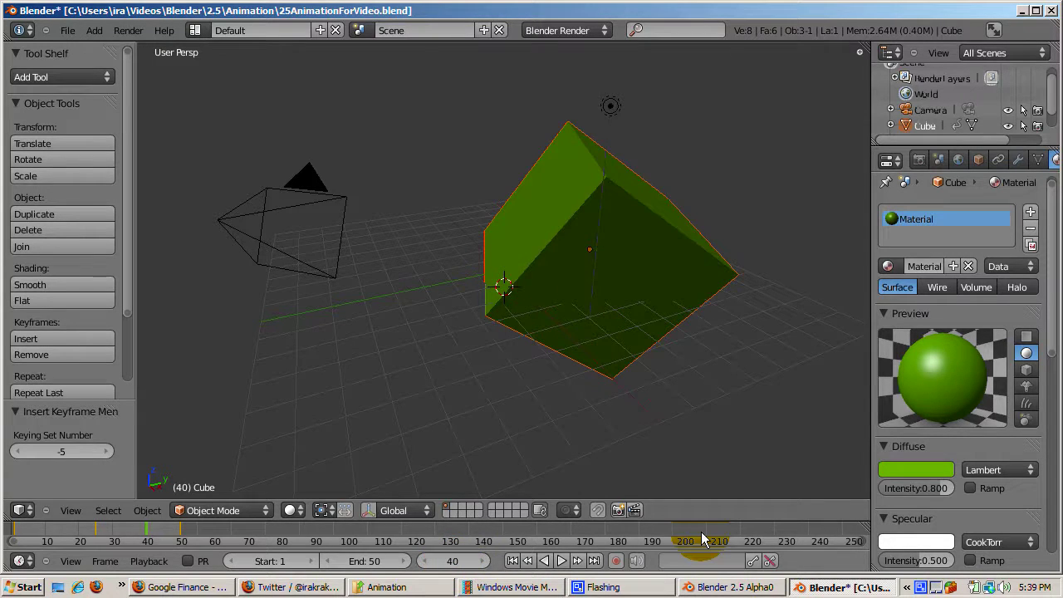
pyautogui.click(890, 469)
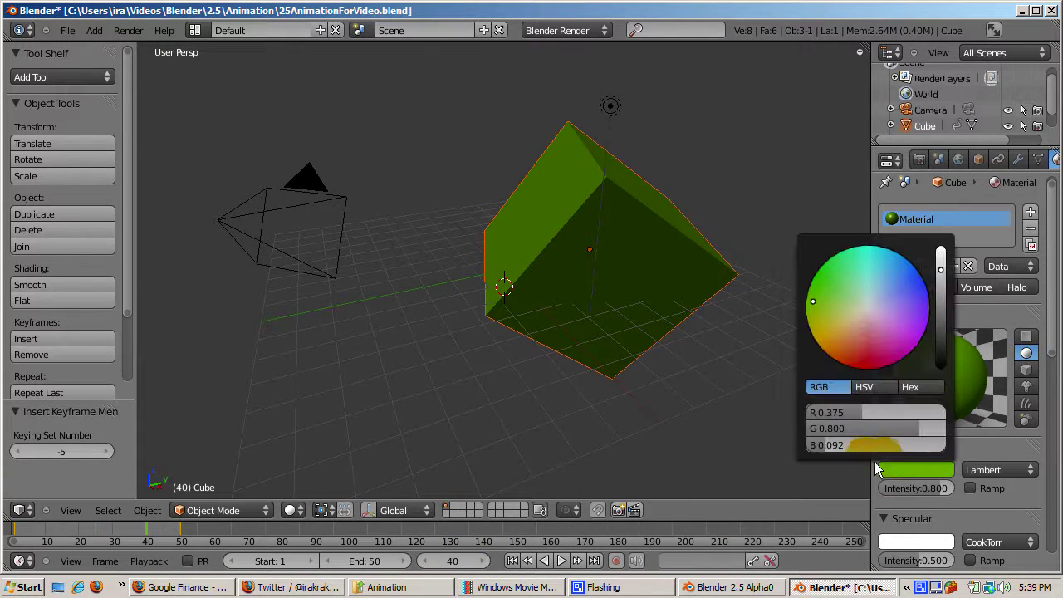
pyautogui.click(908, 285)
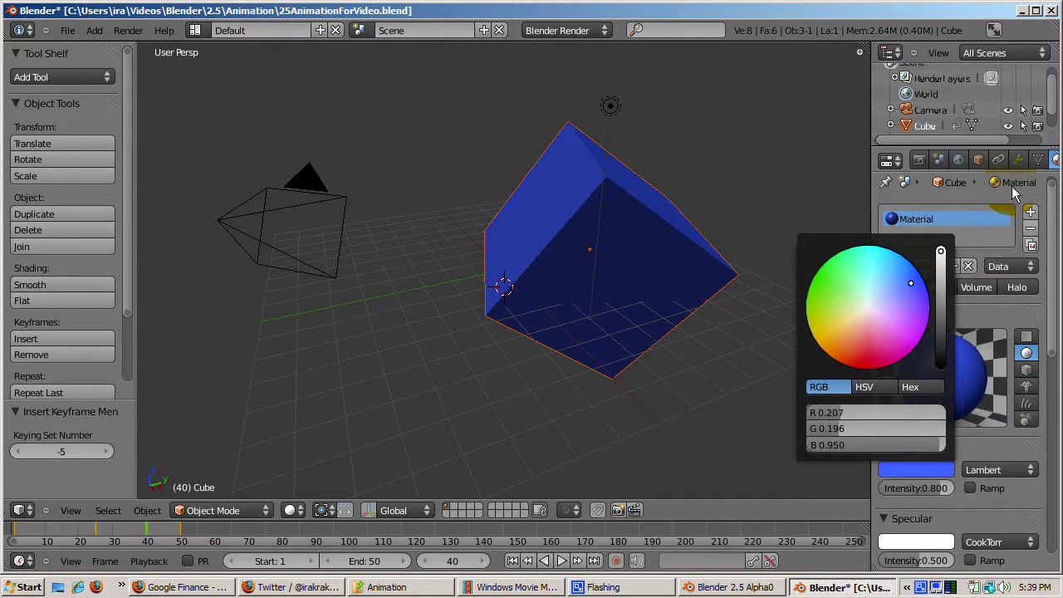
pyautogui.rightClick(925, 466)
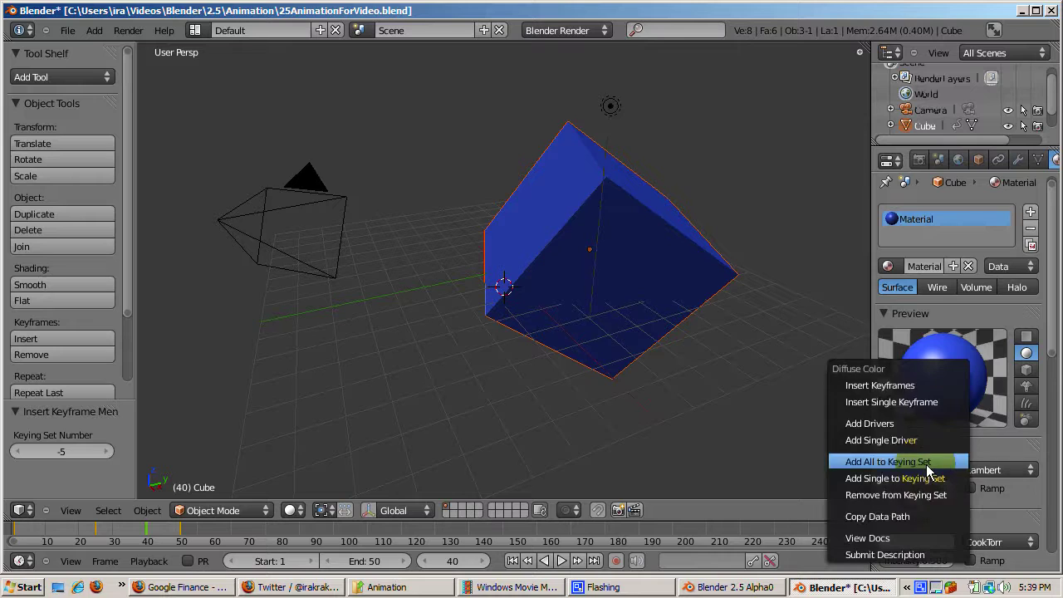
pyautogui.click(896, 387)
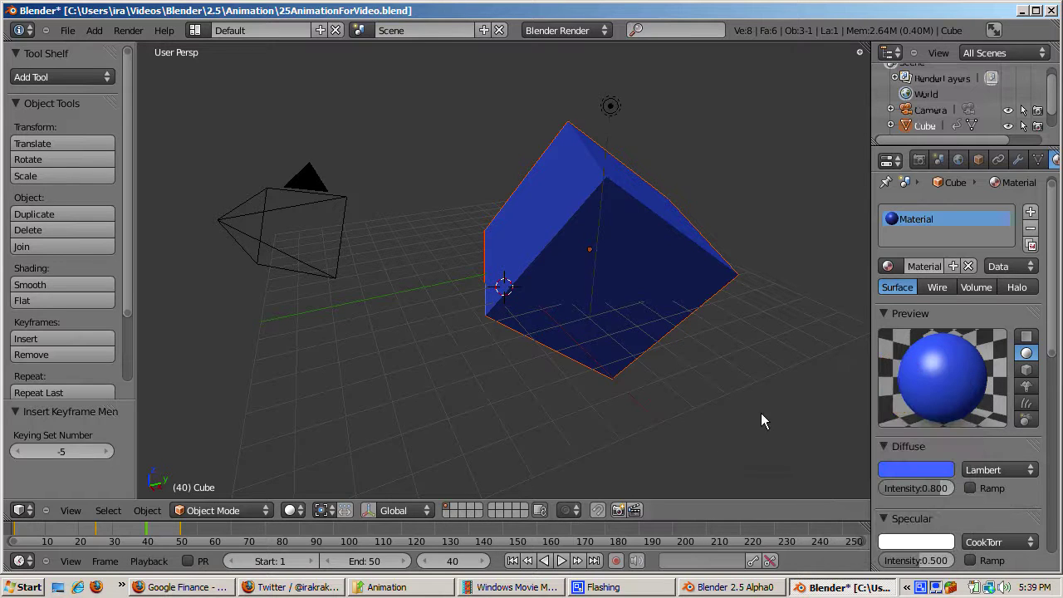
# Step: Play the red-green-blue colour animation and stop it at frame 37
pyautogui.hotkey('alt', 'a')
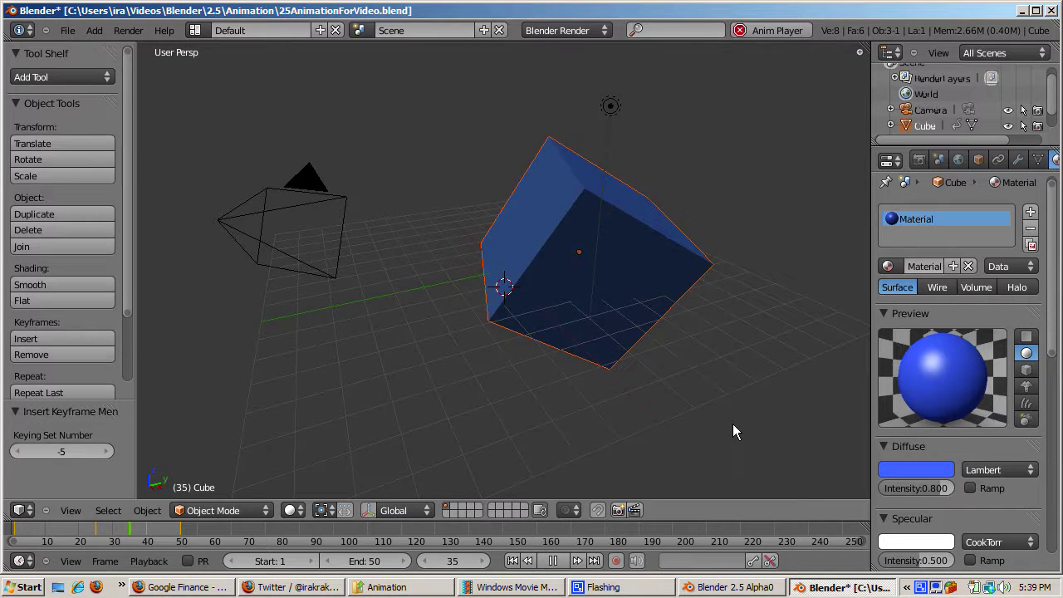
pyautogui.hotkey('alt', 'a')
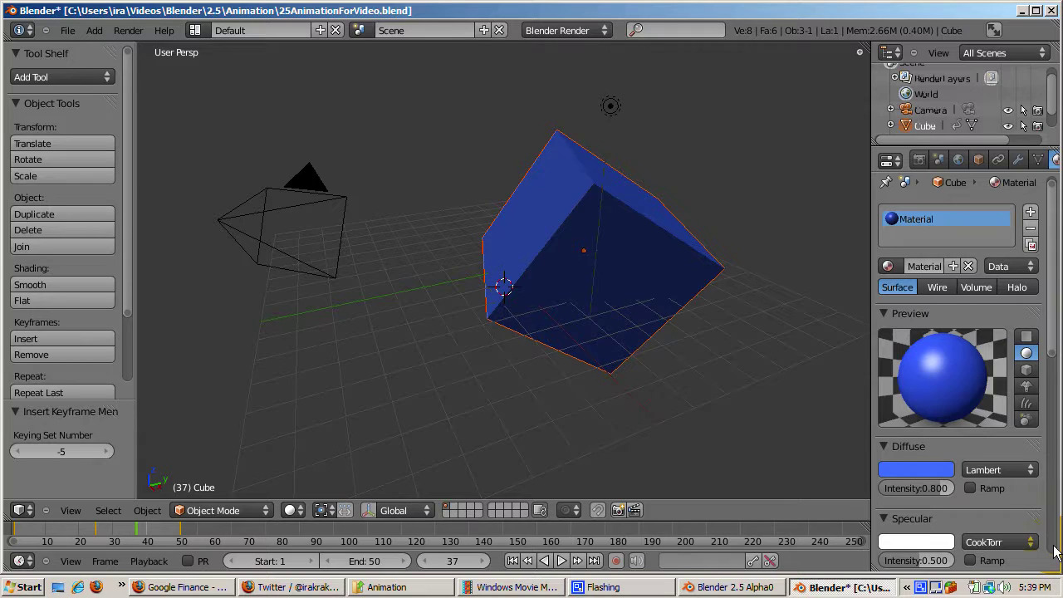
# Step: Return the scene to frame 1
pyautogui.click(1027, 337)
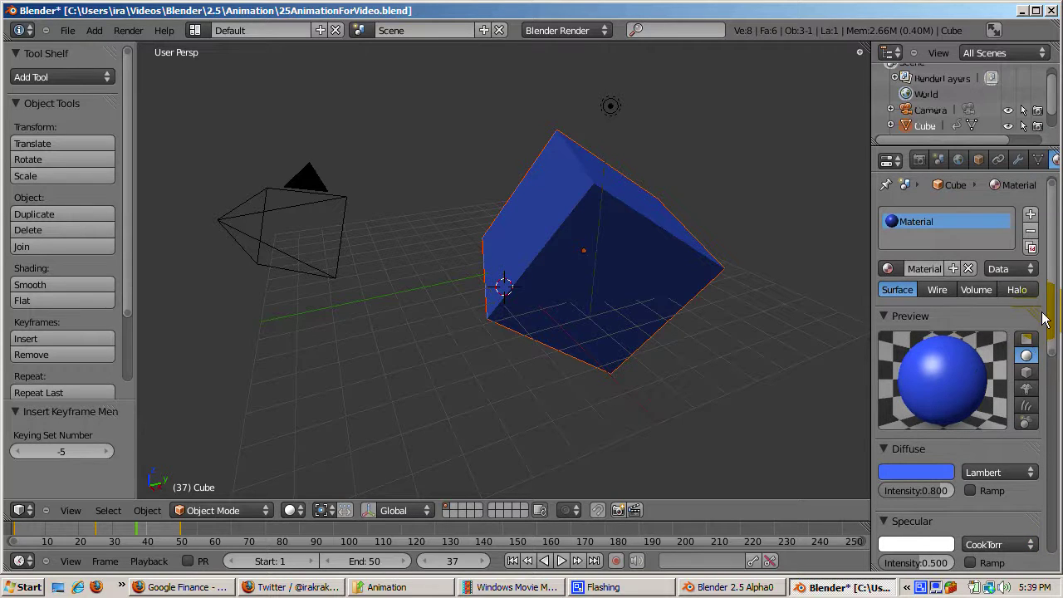
pyautogui.moveTo(1051, 331); pyautogui.dragTo(1054, 364)
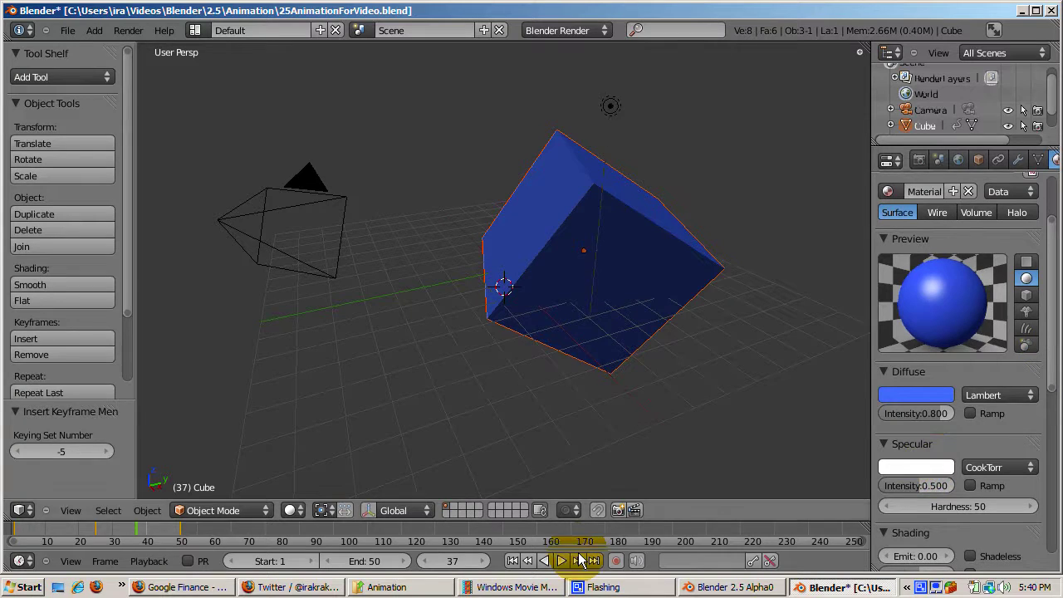
pyautogui.click(455, 562)
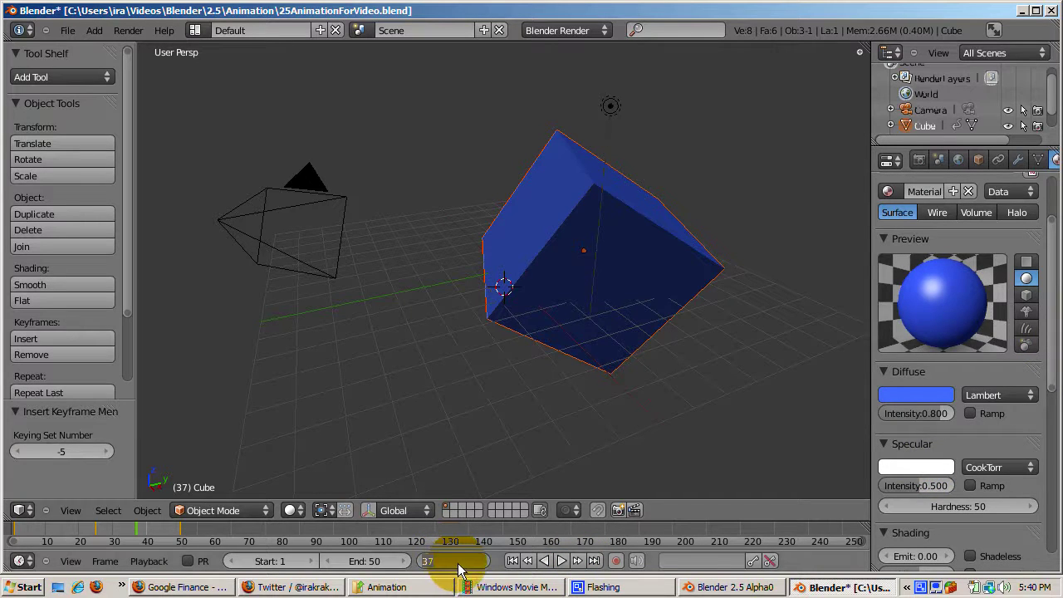
pyautogui.write('1')
pyautogui.press('Return')
# Step: Add the specular colour, shader model and hardness to the ButtonKeyingSet keying set
pyautogui.click(905, 466)
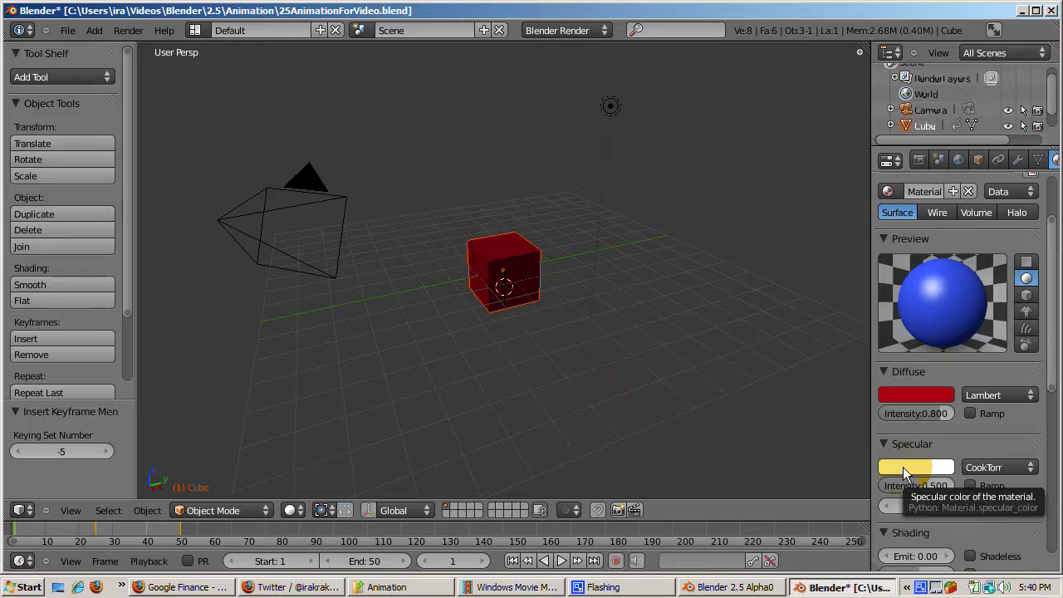
pyautogui.rightClick(903, 466)
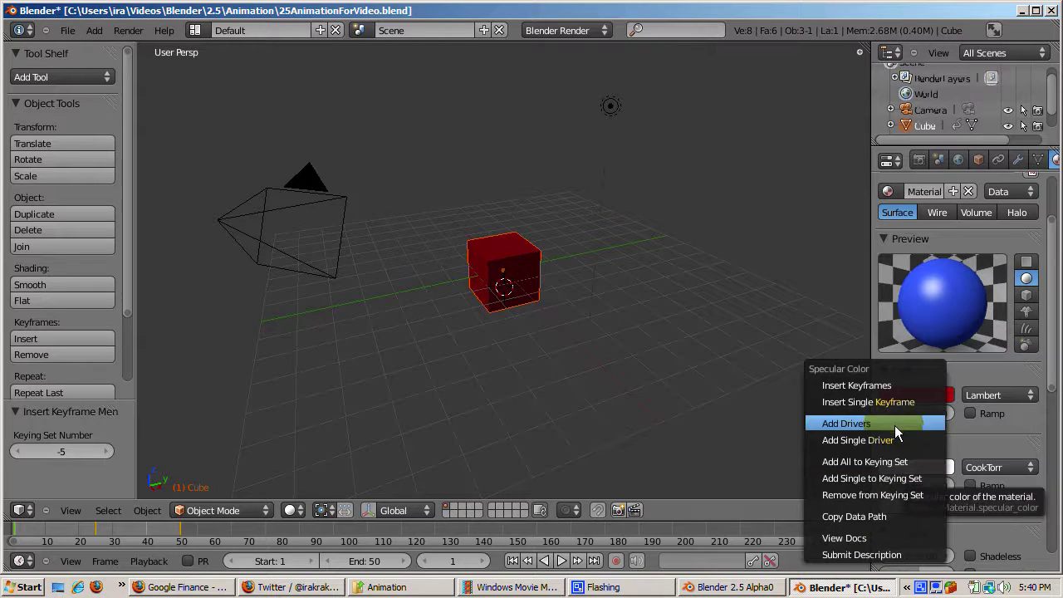
pyautogui.click(905, 478)
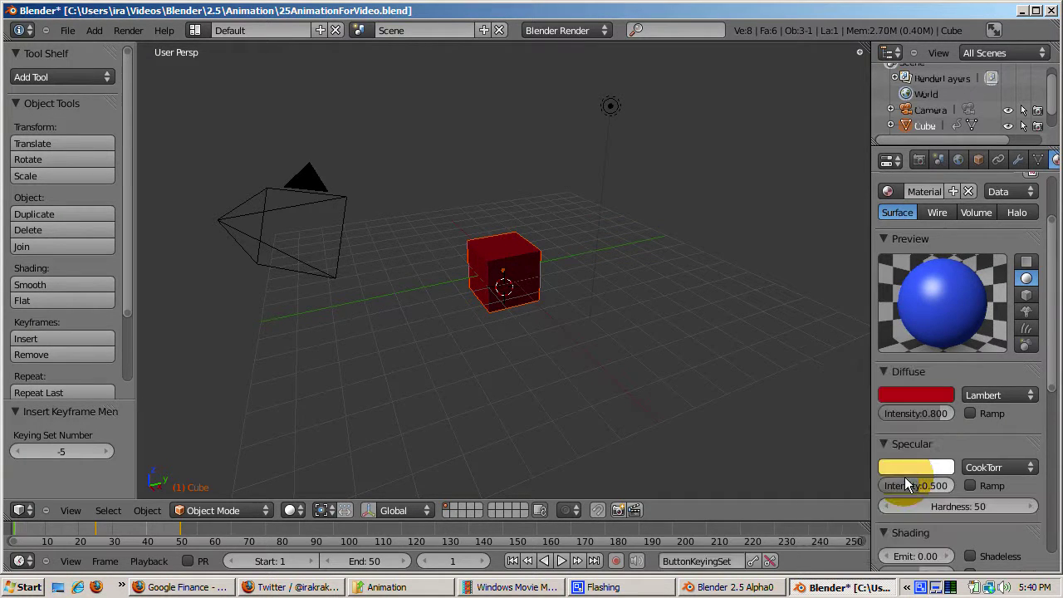
pyautogui.rightClick(989, 468)
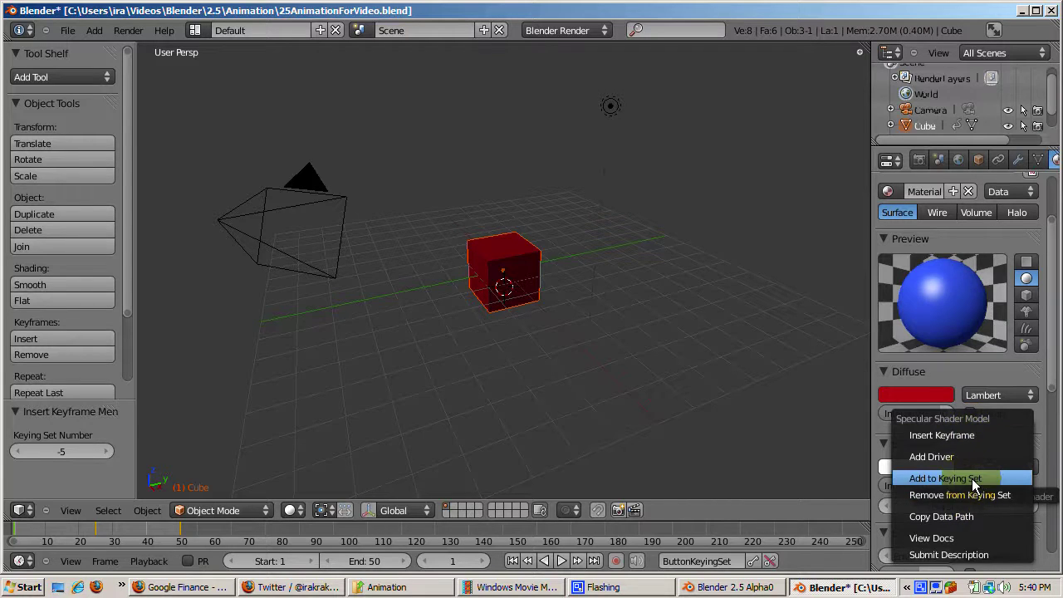
pyautogui.click(972, 478)
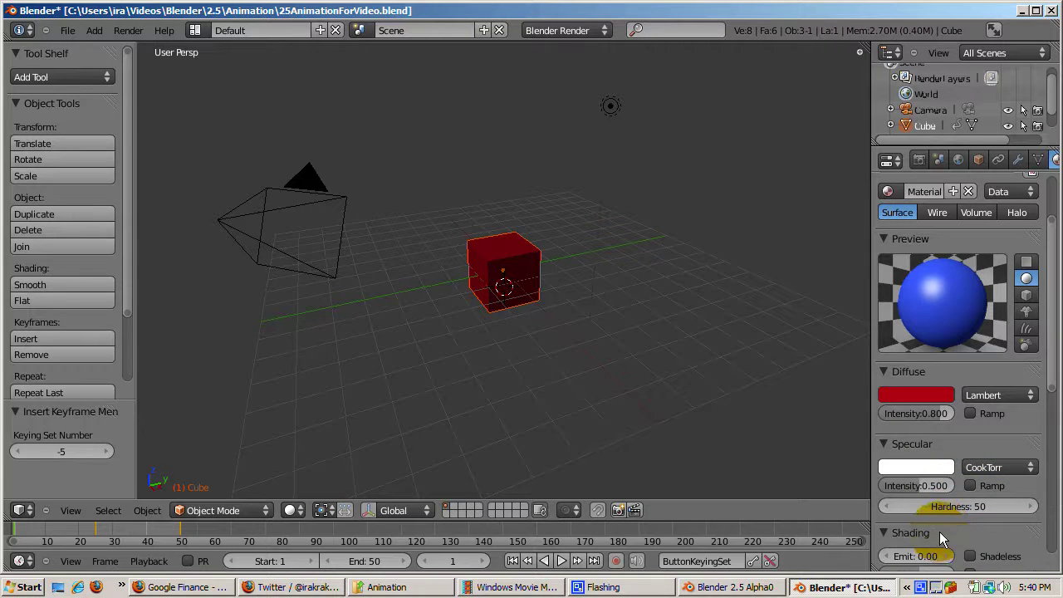
pyautogui.rightClick(941, 504)
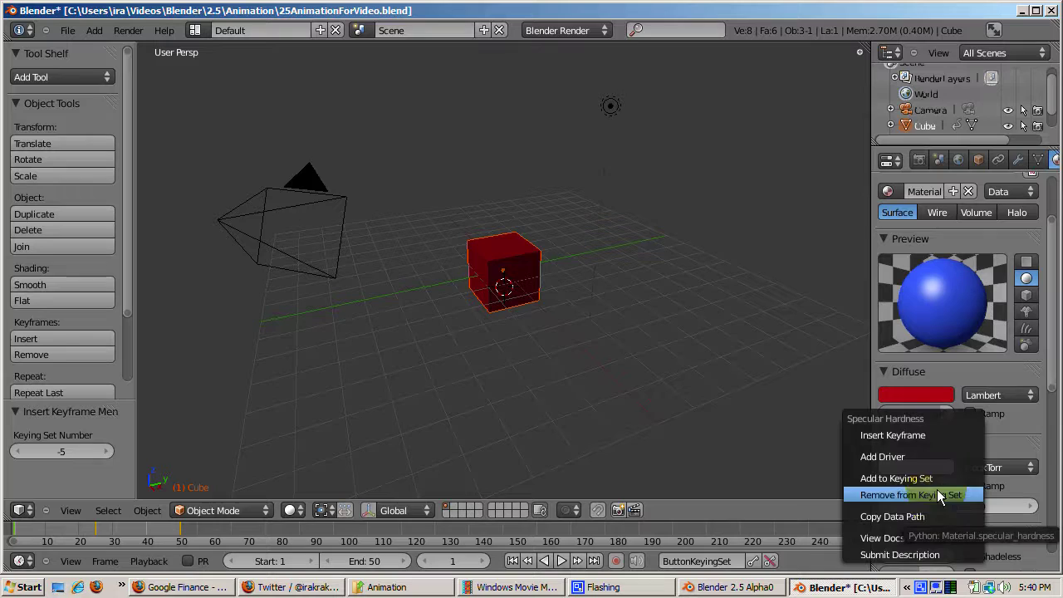
pyautogui.click(933, 480)
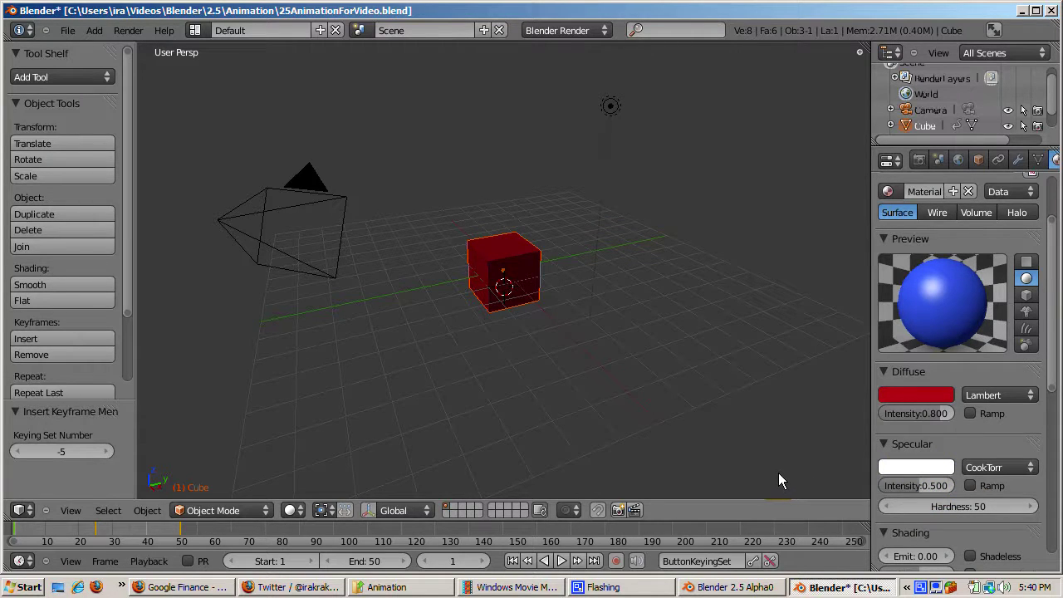
# Step: Set specular to pink, Phong shader, hardness 255, and key the keying set at frame 1
pyautogui.press('i')
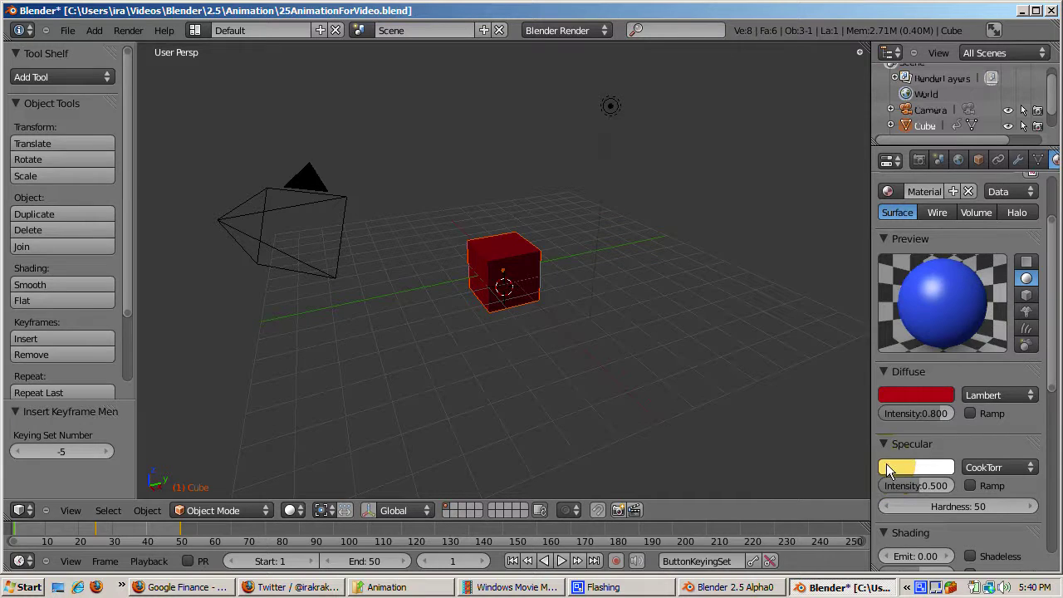
pyautogui.click(885, 465)
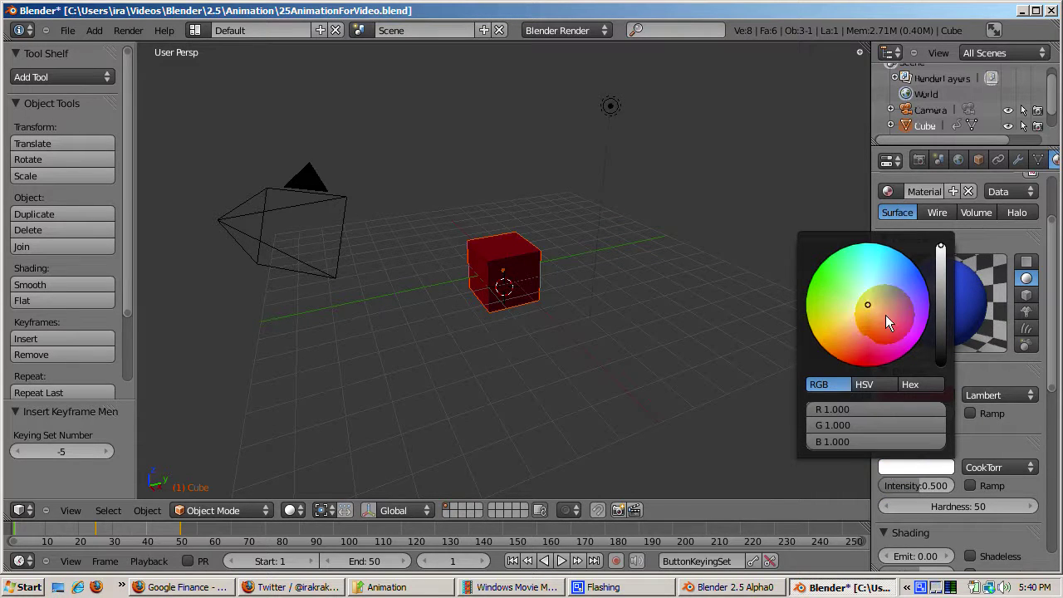
pyautogui.click(896, 340)
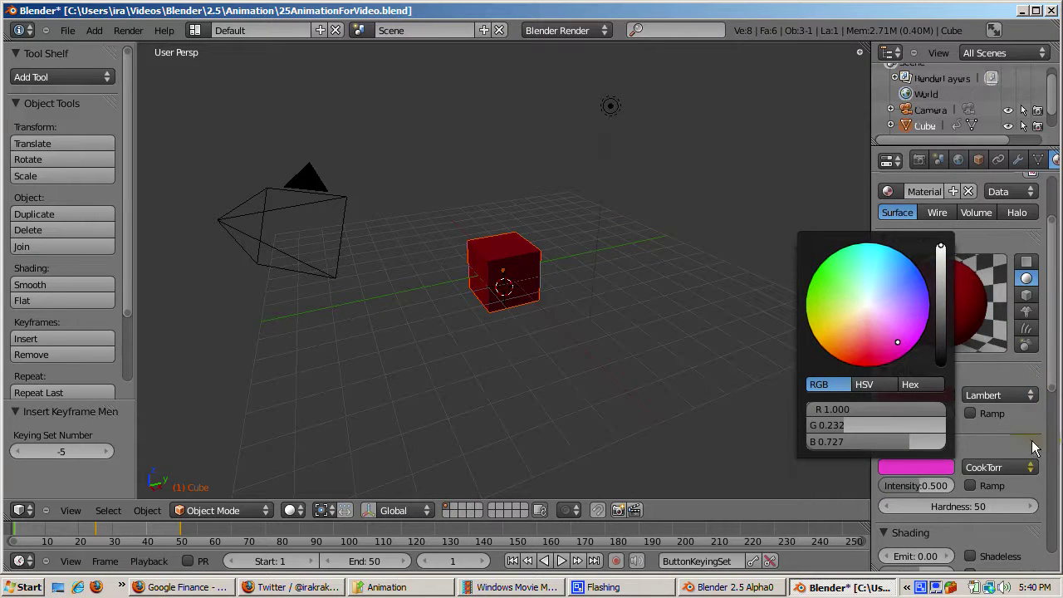
pyautogui.click(1004, 465)
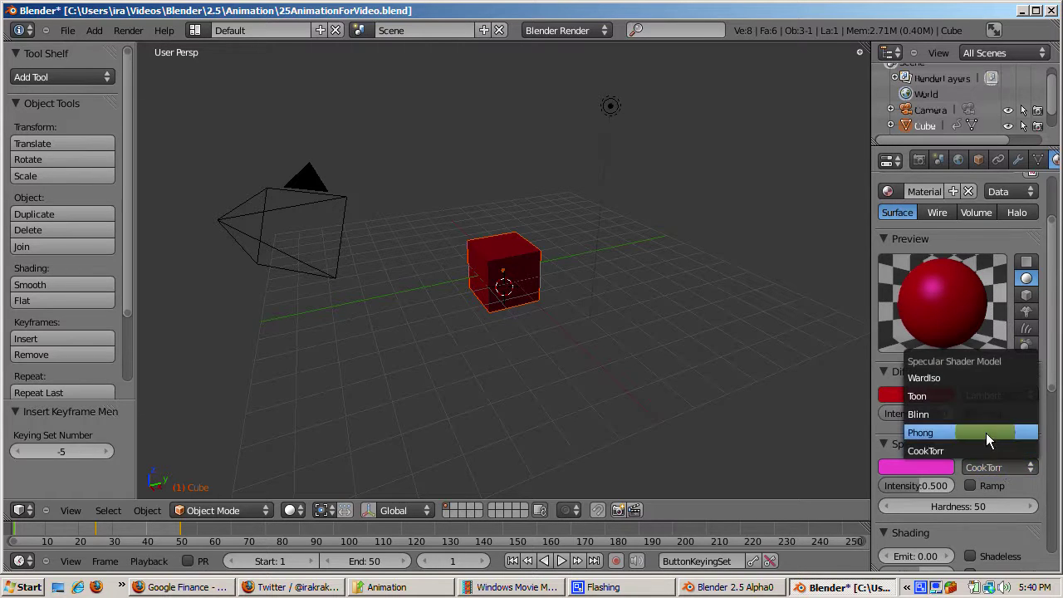
pyautogui.click(985, 433)
pyautogui.click(938, 497)
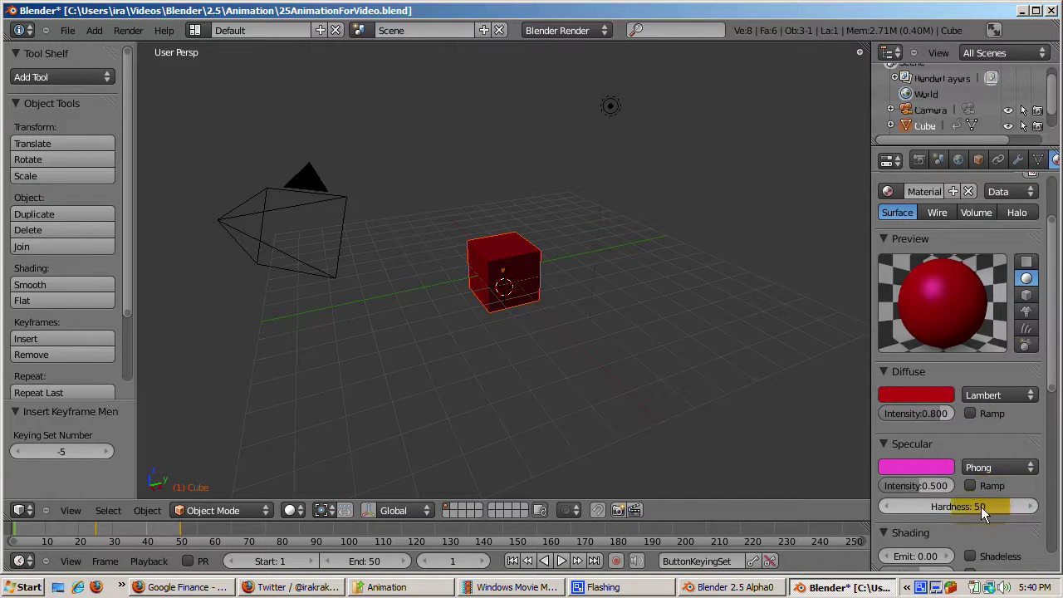
pyautogui.write('255')
pyautogui.press('Return')
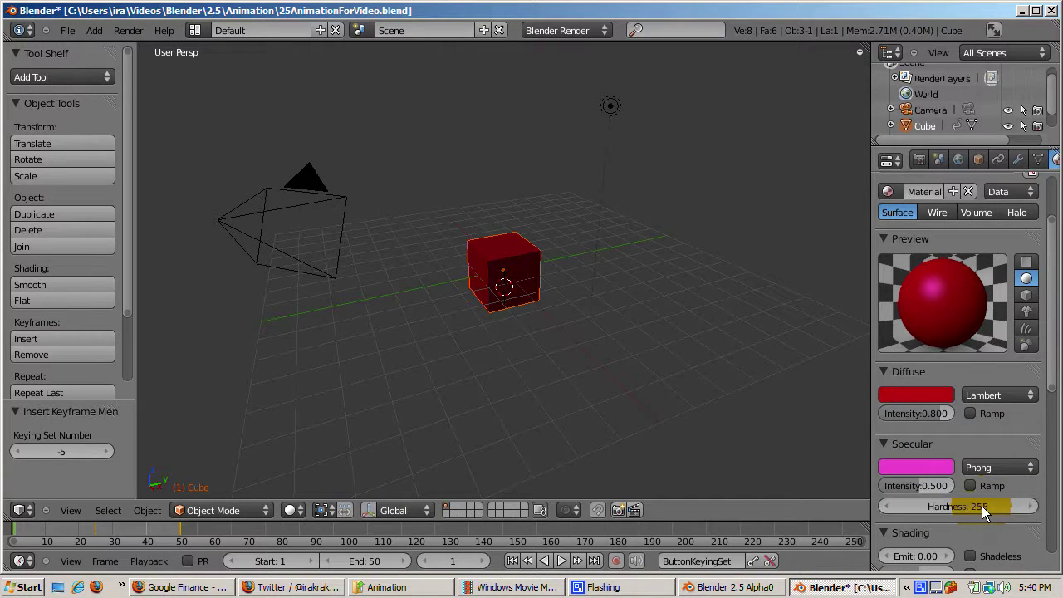
pyautogui.click(752, 562)
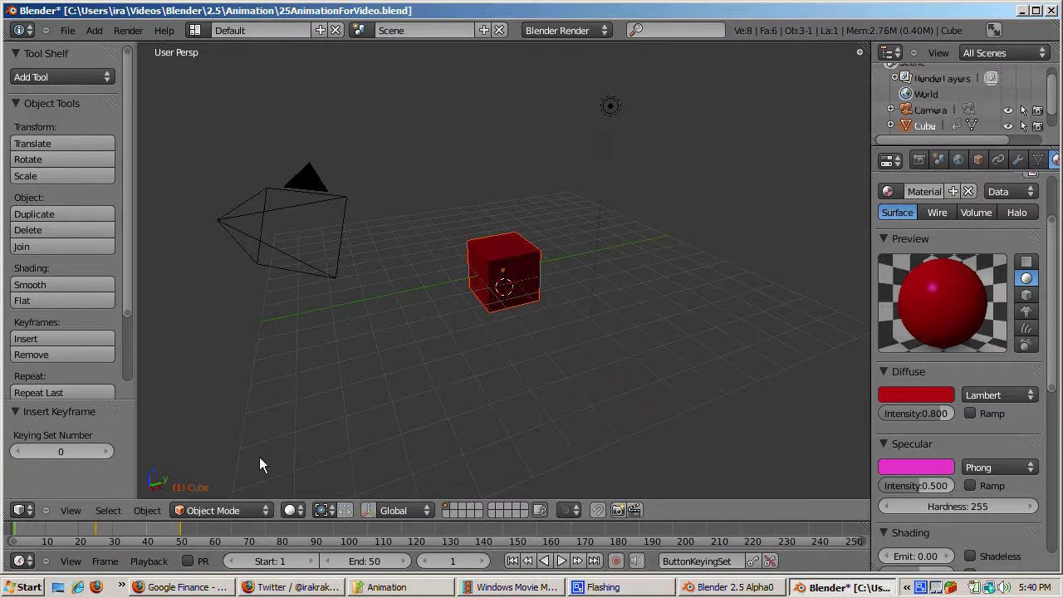
# Step: Step the frame to 33 and key the cube's blue diffuse and yellow Blinn specular (hardness 3)
pyautogui.click(115, 528)
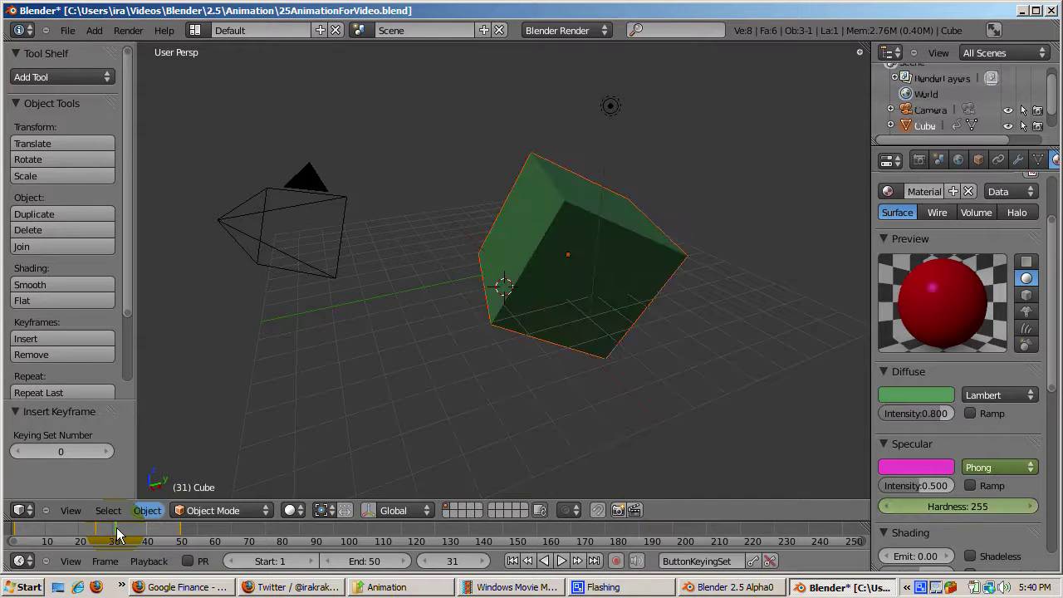
pyautogui.click(483, 561)
pyautogui.click(483, 561)
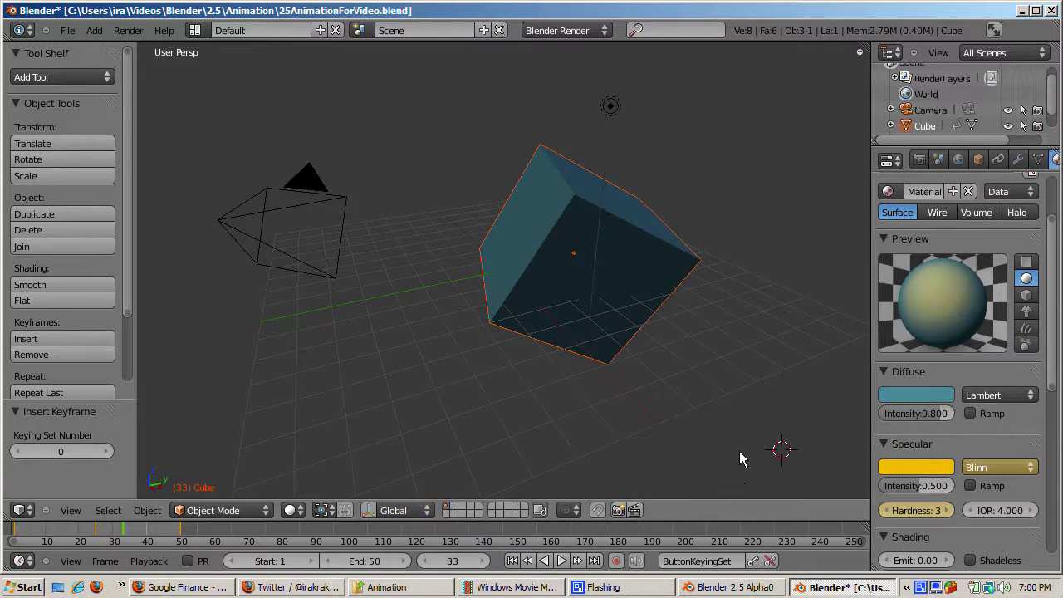
pyautogui.click(754, 558)
# Step: Play the cube's animation with Alt+A, stop it at frame 38, and bring up the editor-type list
pyautogui.hotkey('alt', 'a')
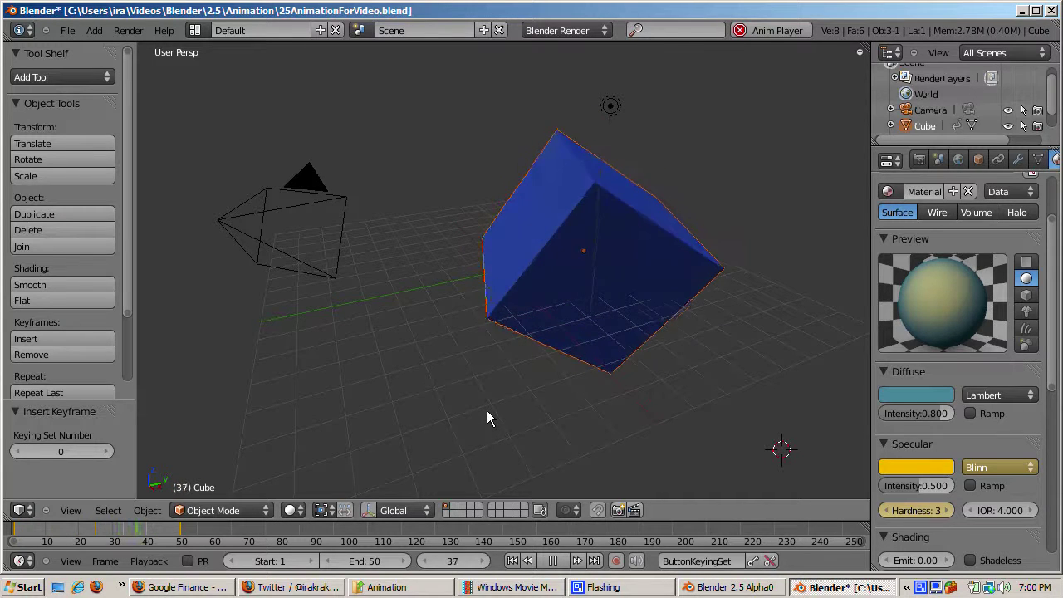
pyautogui.hotkey('alt', 'a')
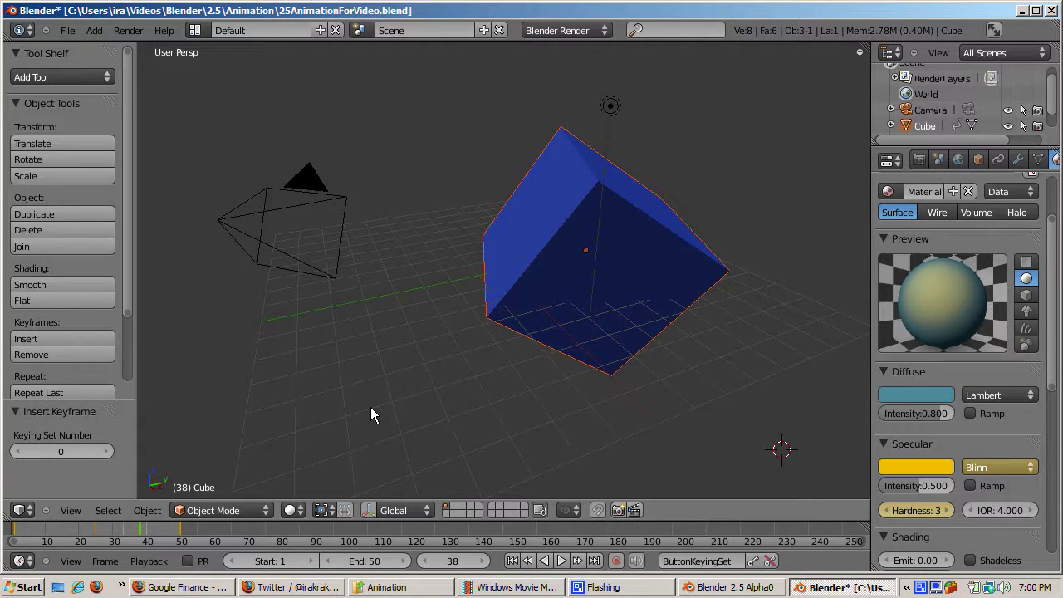
pyautogui.click(19, 510)
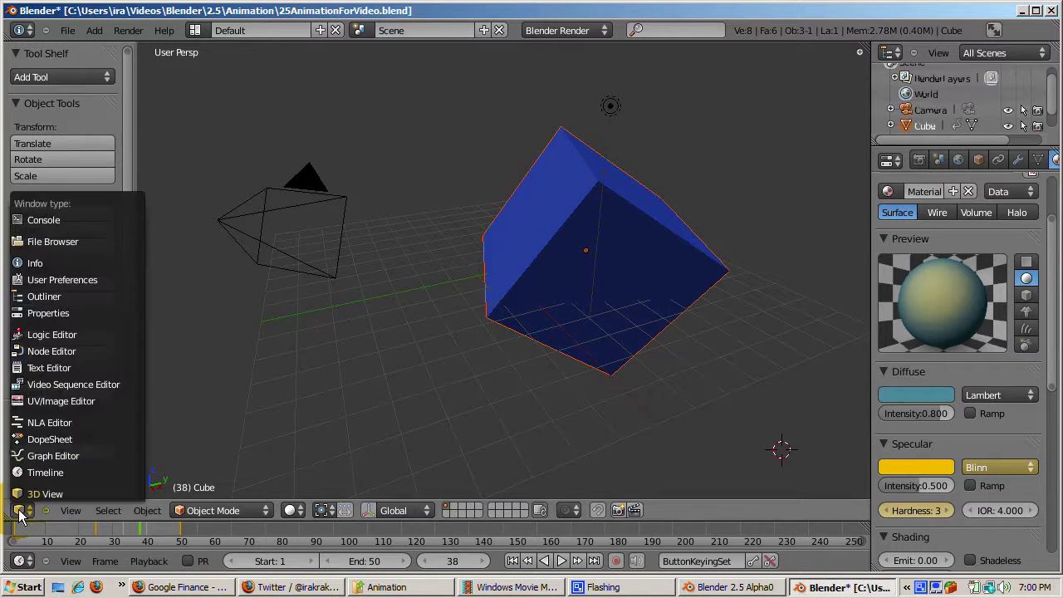
# Step: Switch the area to the Graph Editor at frame 22 and expand the Action, Cube and Material channel groups
pyautogui.click(48, 456)
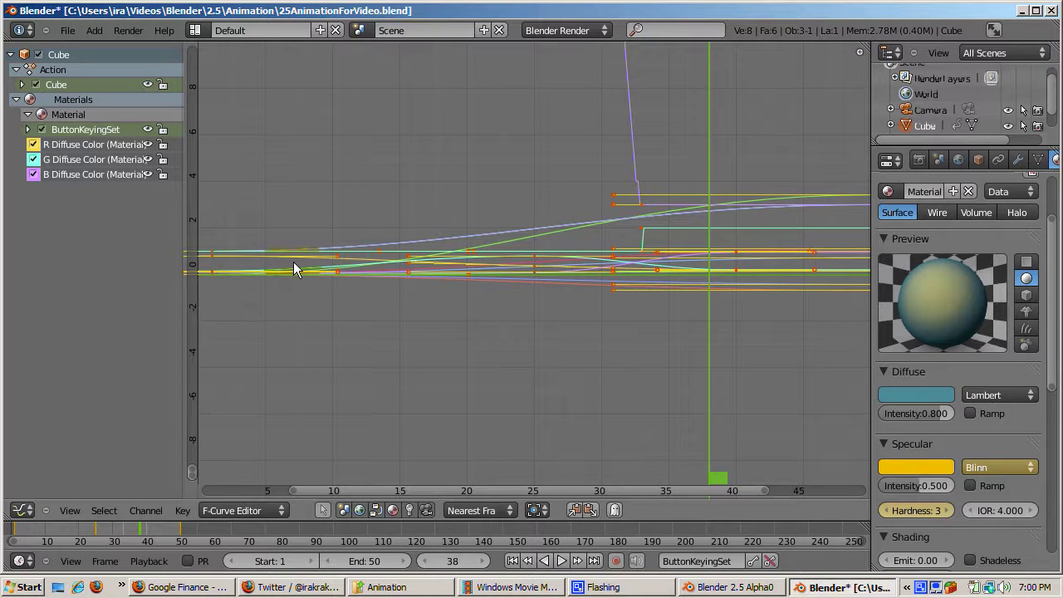
pyautogui.moveTo(718, 480); pyautogui.dragTo(494, 482)
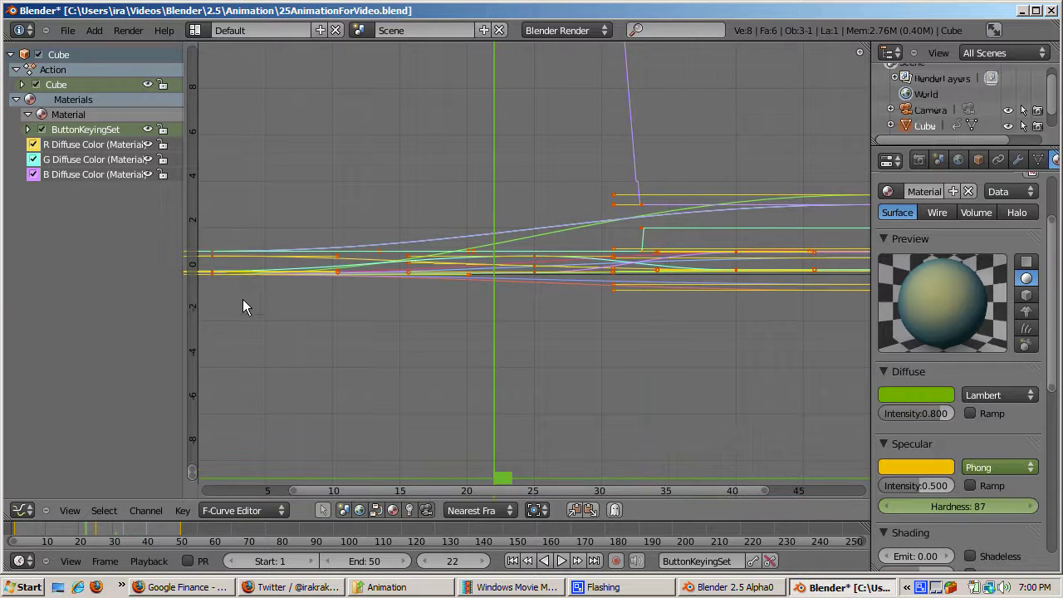
pyautogui.click(18, 70)
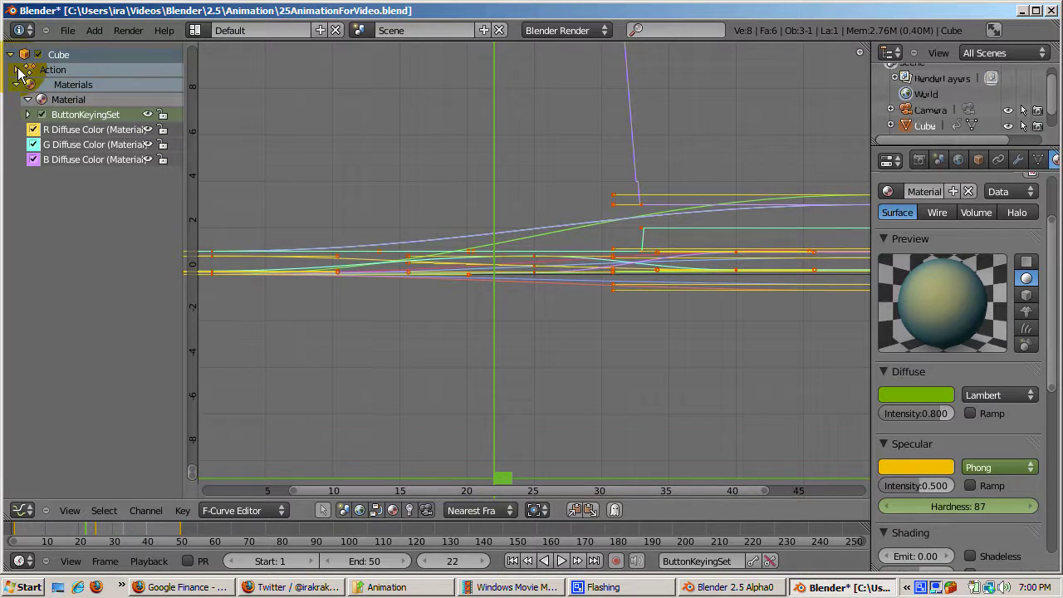
pyautogui.click(18, 70)
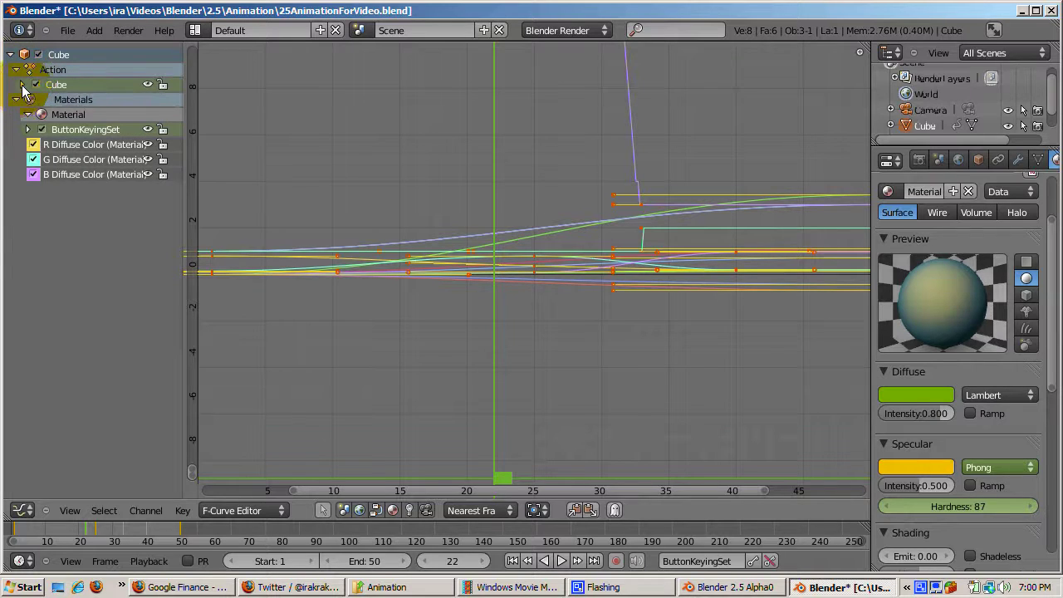
pyautogui.click(21, 85)
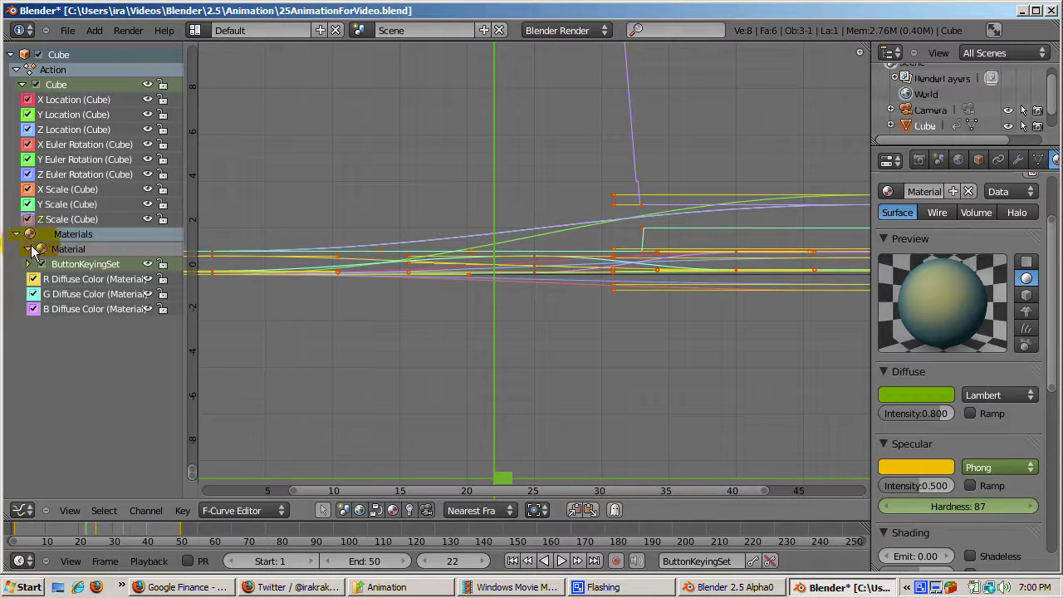
pyautogui.click(27, 249)
pyautogui.click(27, 249)
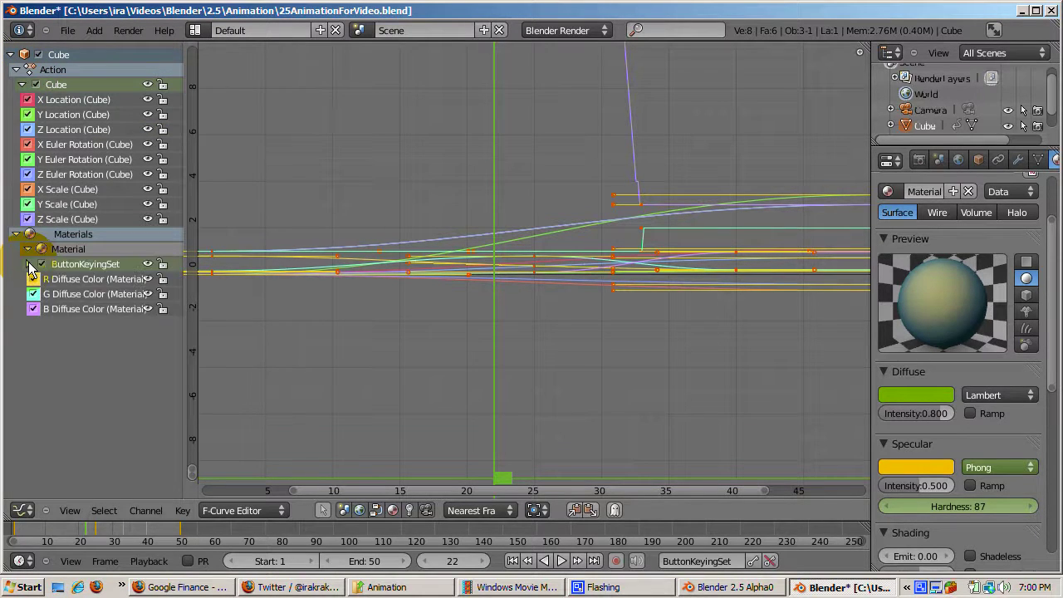
pyautogui.click(29, 264)
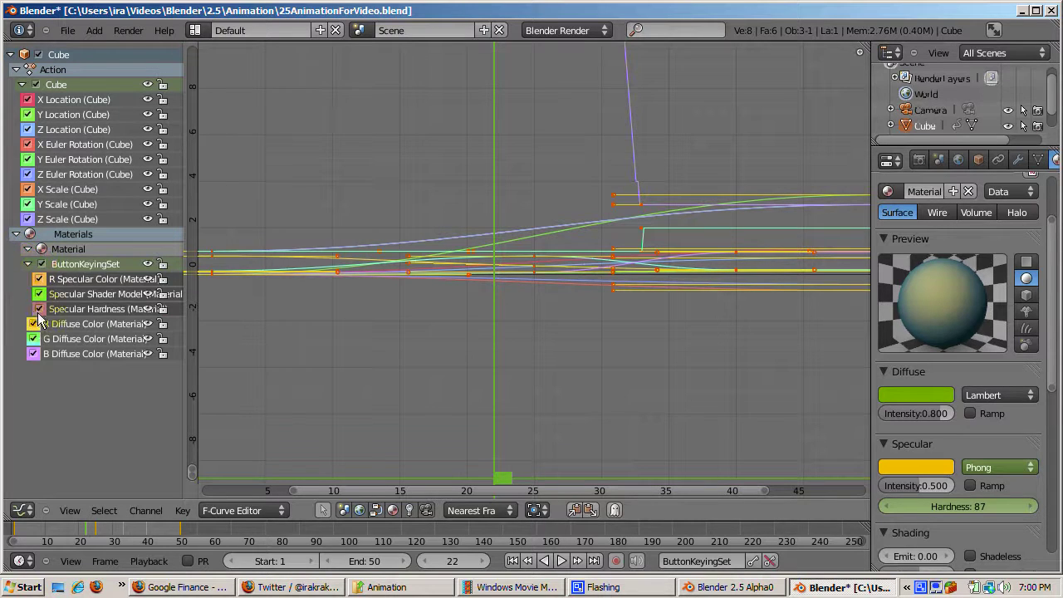
pyautogui.click(28, 264)
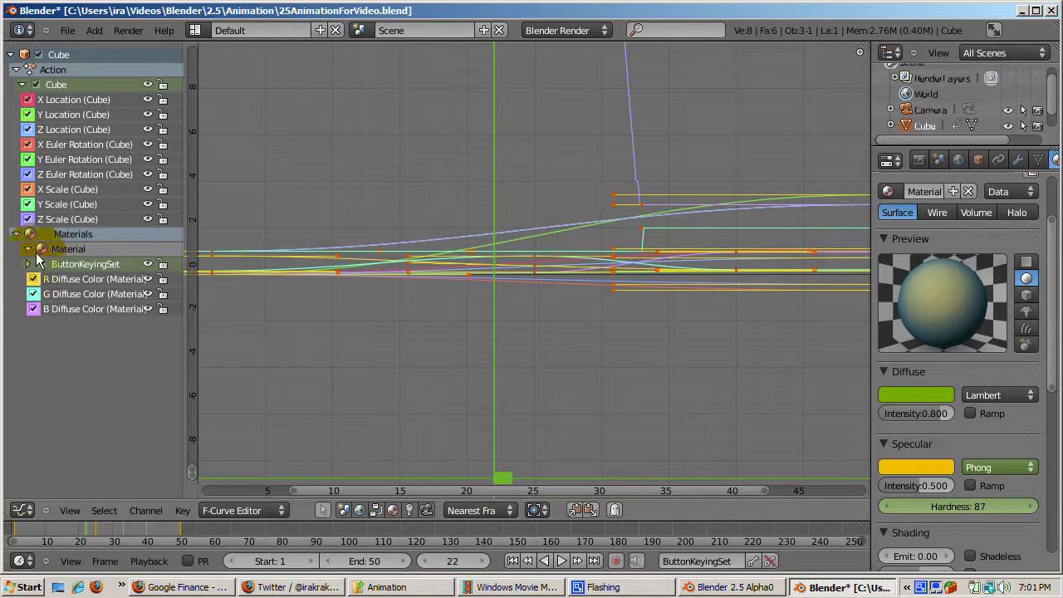
pyautogui.click(142, 246)
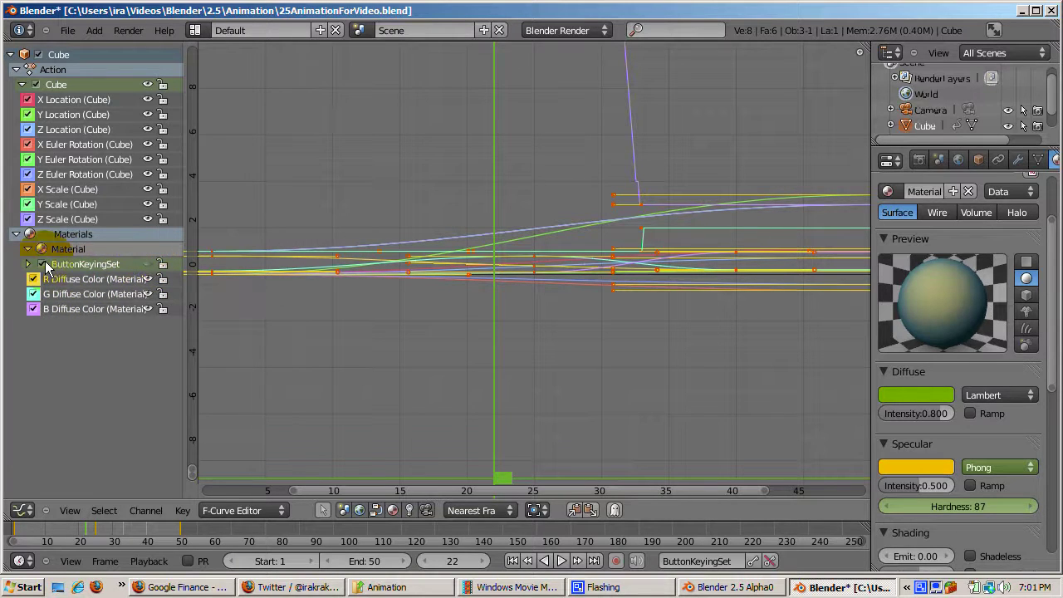
# Step: Hide the ButtonKeyingSet curves from the graph and briefly inspect its specular channels
pyautogui.click(43, 262)
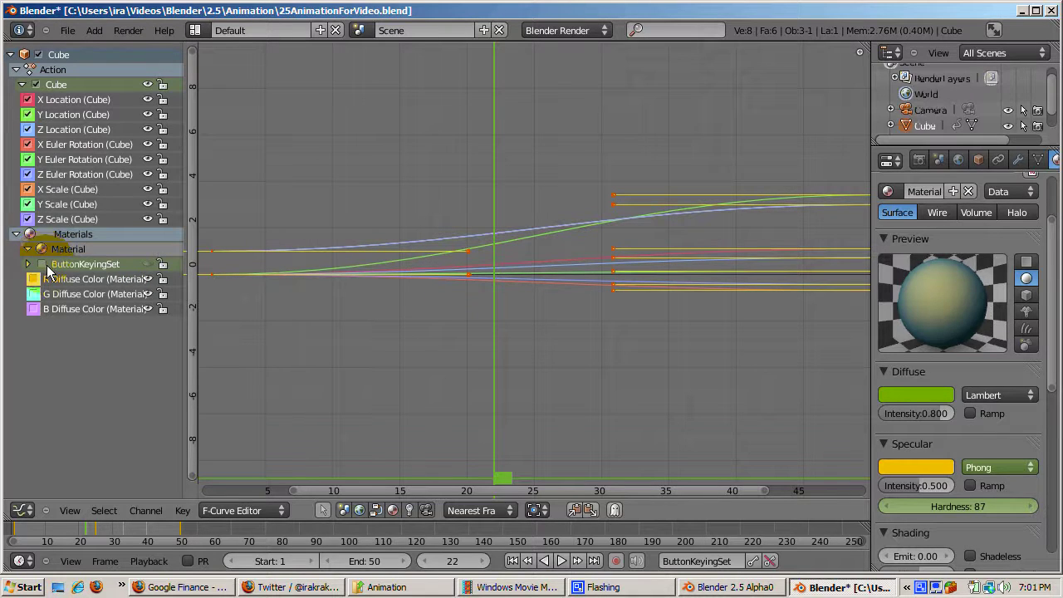
pyautogui.click(27, 265)
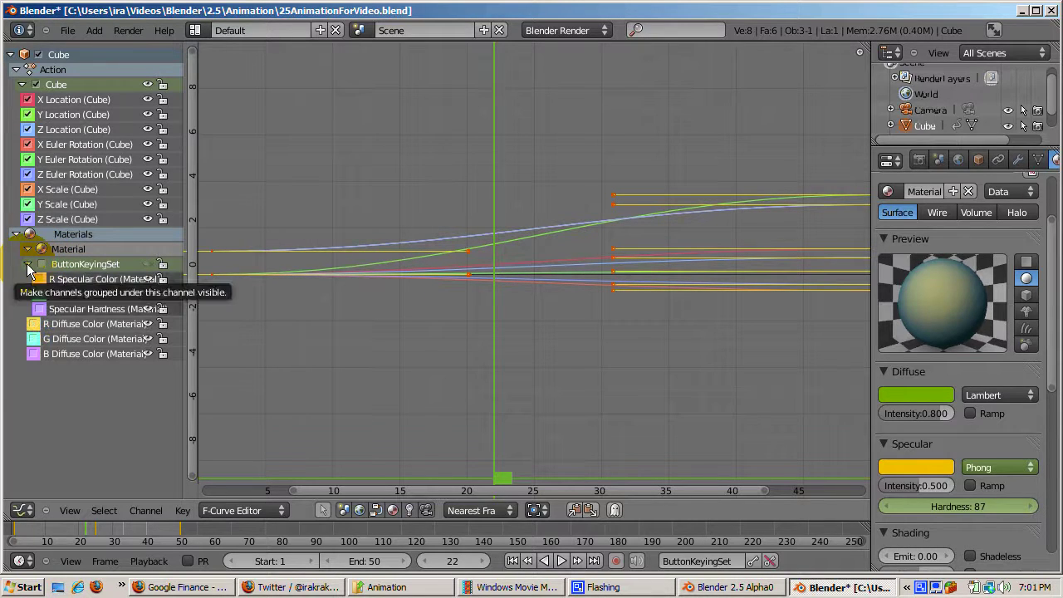
pyautogui.click(28, 264)
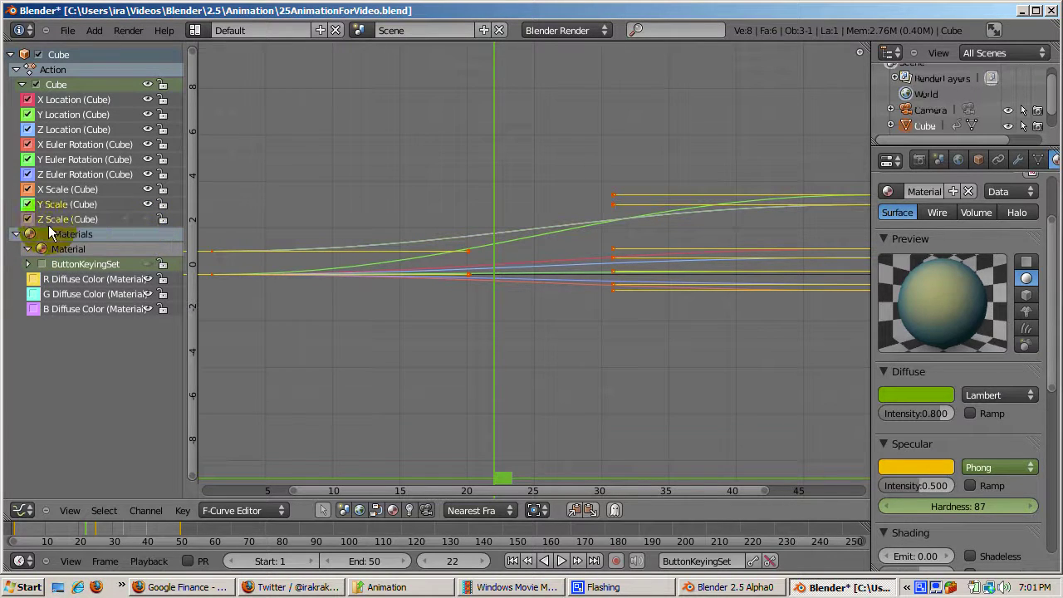
# Step: Hide the scale, rotation and location curves, then restore Y location, X rotation and Z location
pyautogui.click(28, 203)
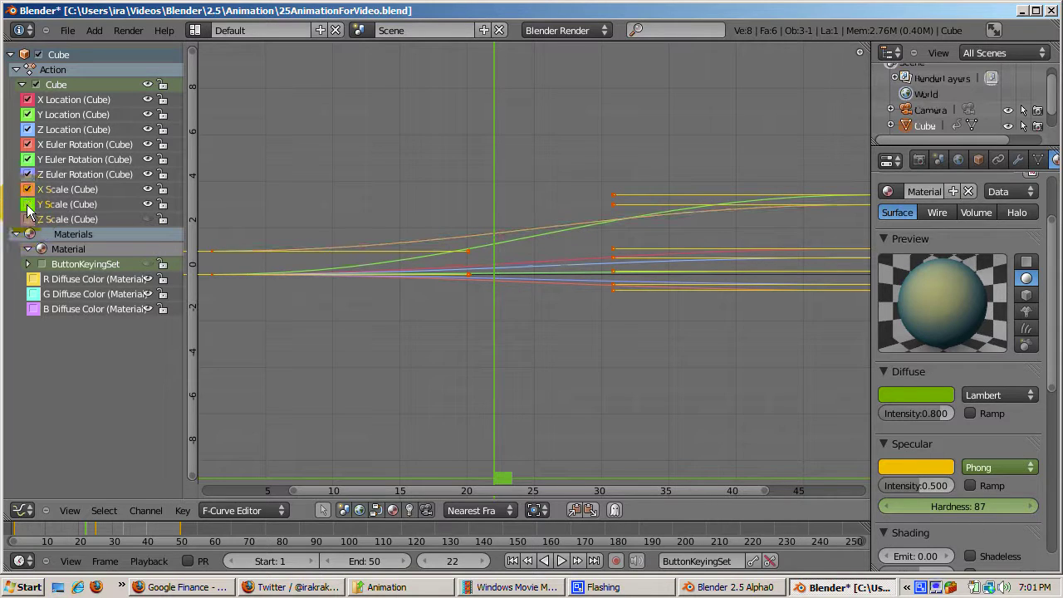
pyautogui.click(29, 190)
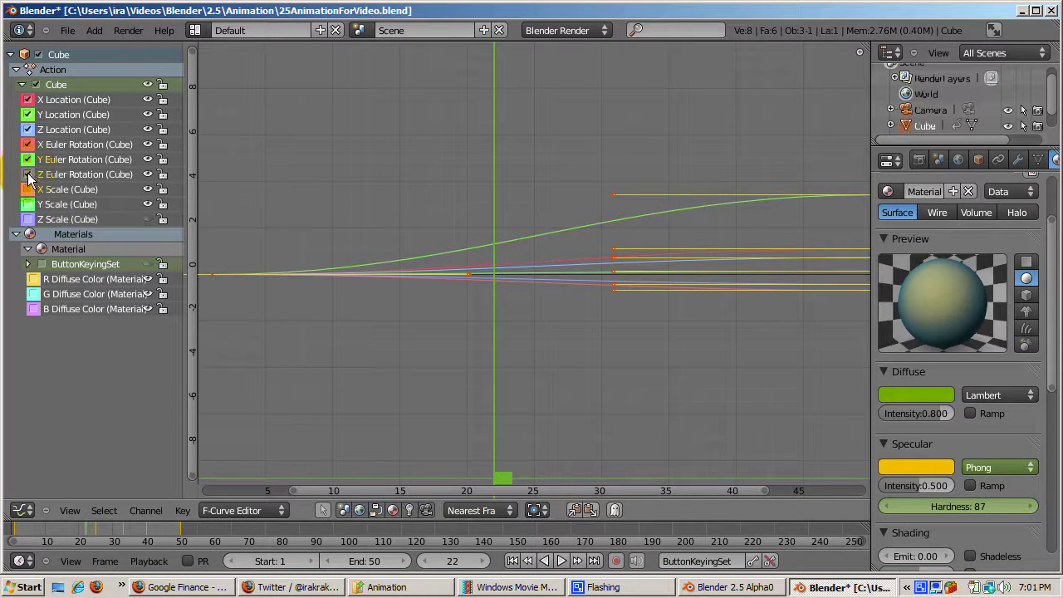
pyautogui.click(29, 175)
pyautogui.click(29, 160)
pyautogui.click(30, 147)
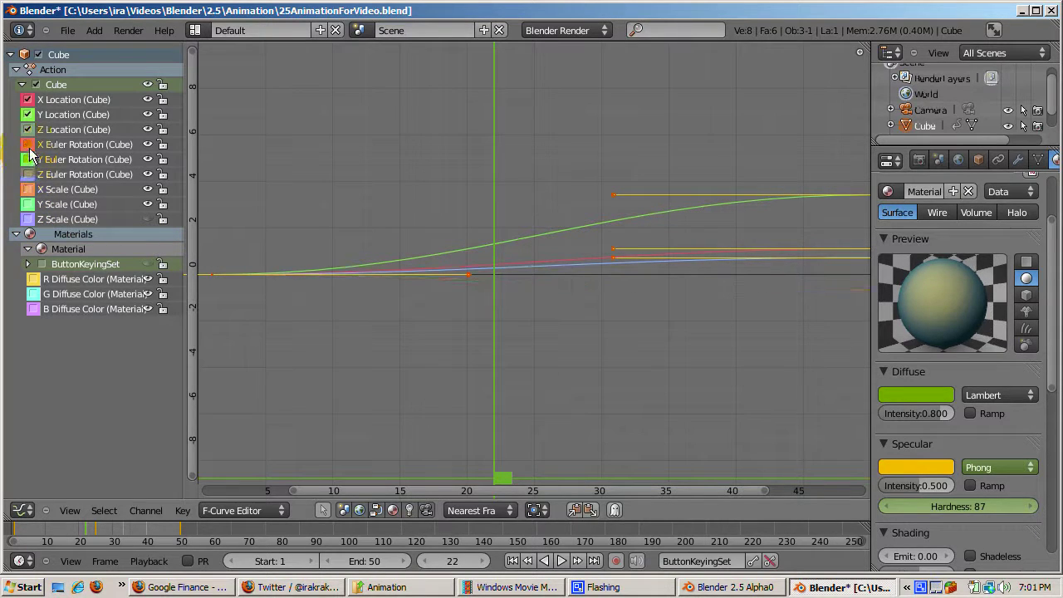
pyautogui.click(29, 130)
pyautogui.click(29, 115)
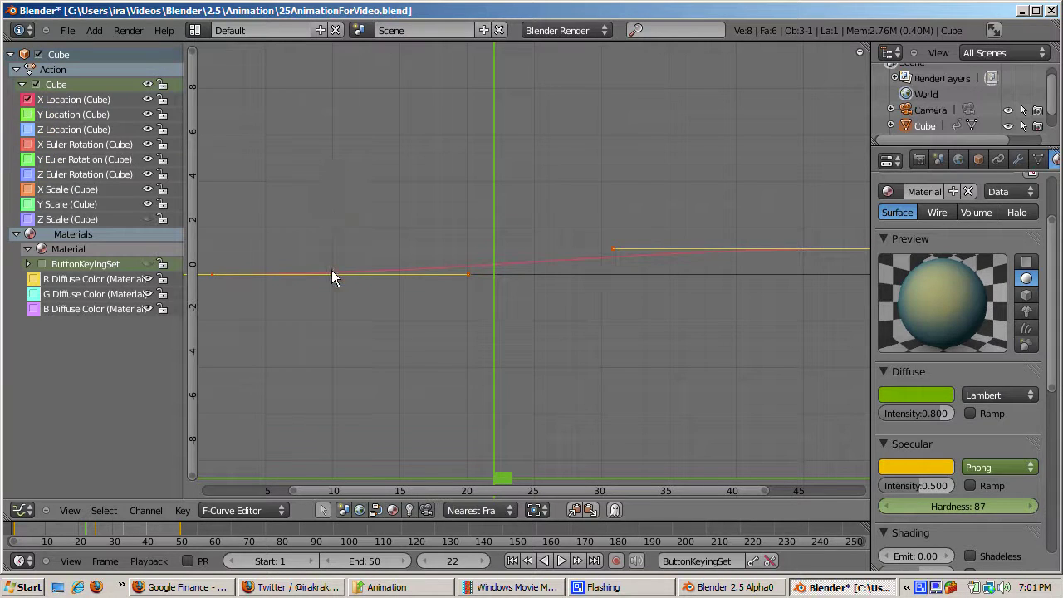
pyautogui.click(29, 115)
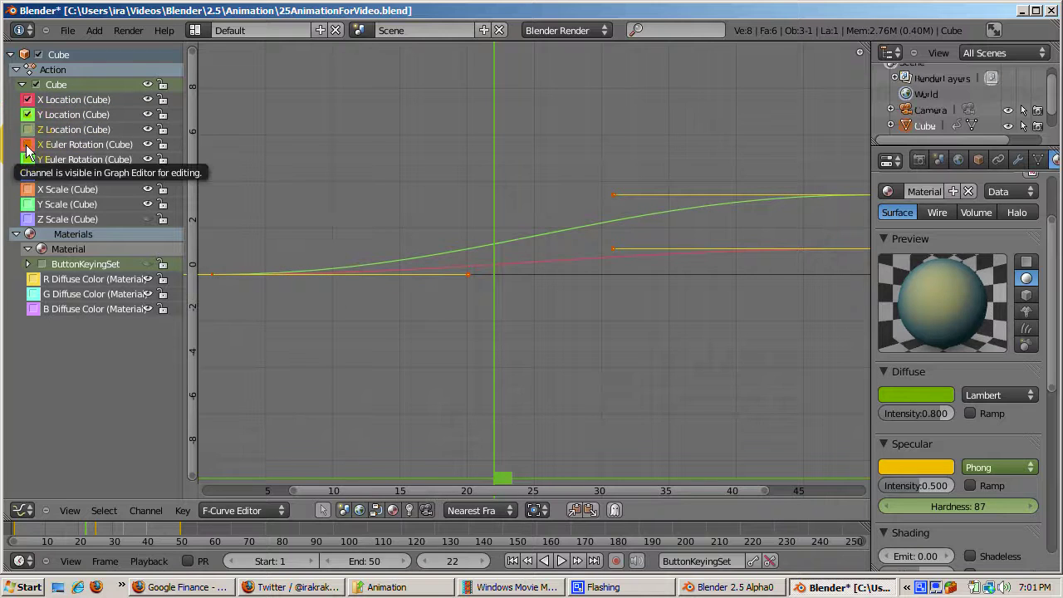
pyautogui.click(29, 145)
pyautogui.click(29, 130)
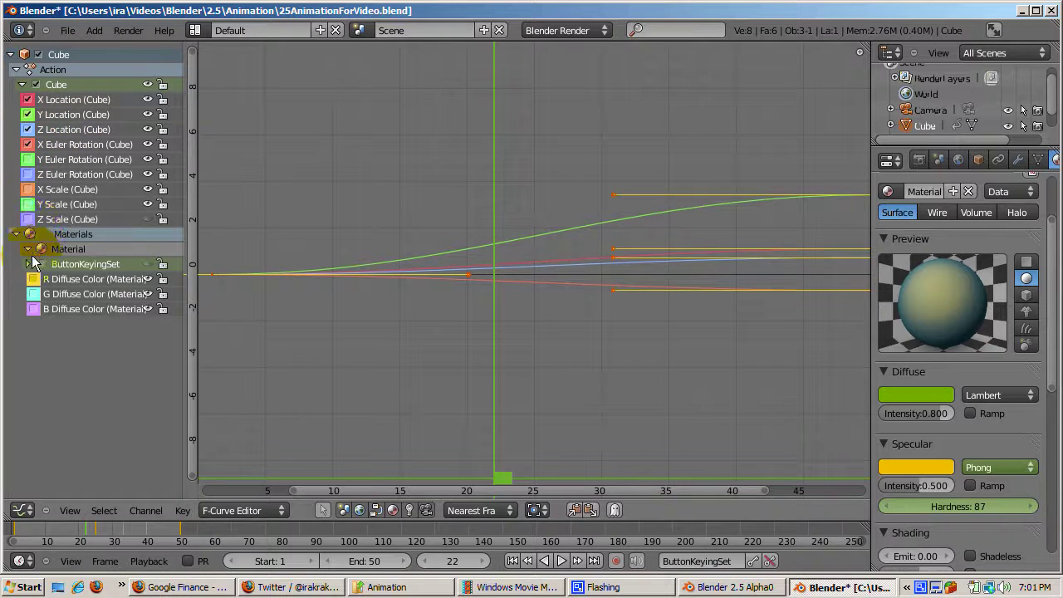
# Step: Expand ButtonKeyingSet and show its curves plus shader model, hardness and RGB diffuse colour curves
pyautogui.click(27, 249)
pyautogui.click(27, 250)
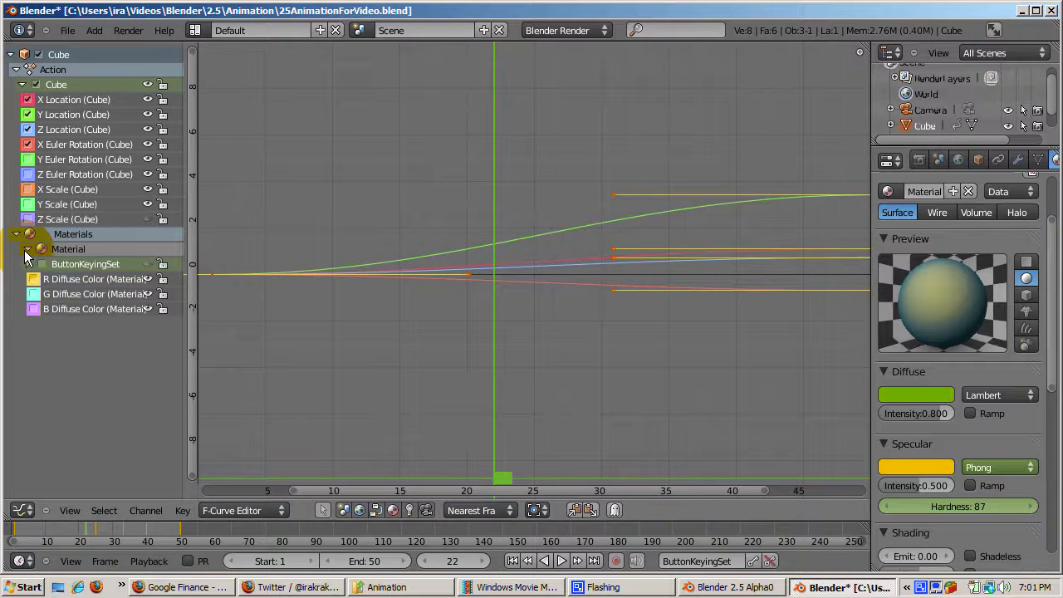
pyautogui.click(30, 264)
pyautogui.click(42, 264)
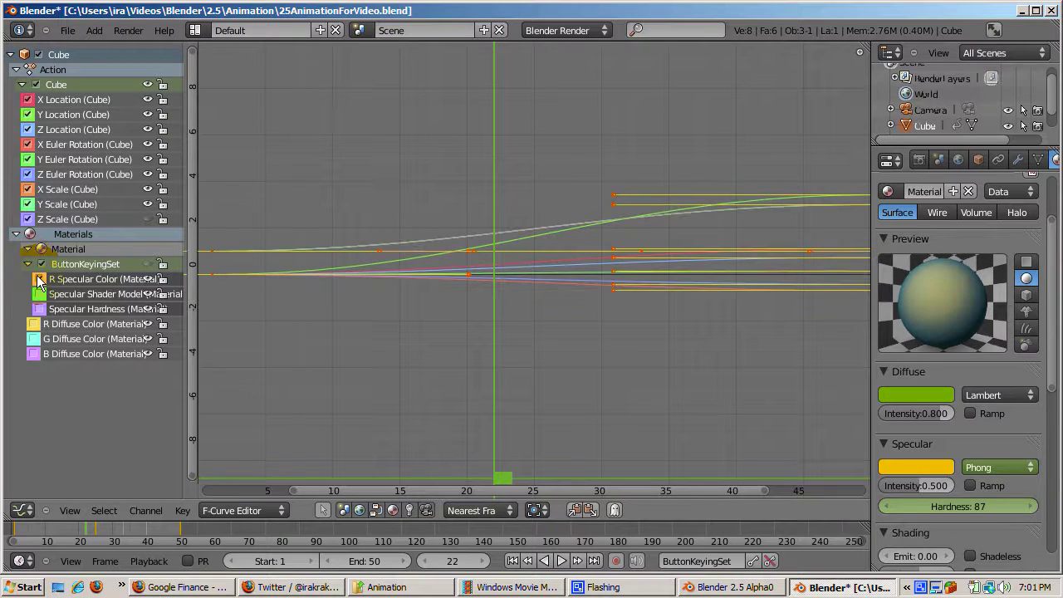
pyautogui.click(39, 294)
pyautogui.click(39, 309)
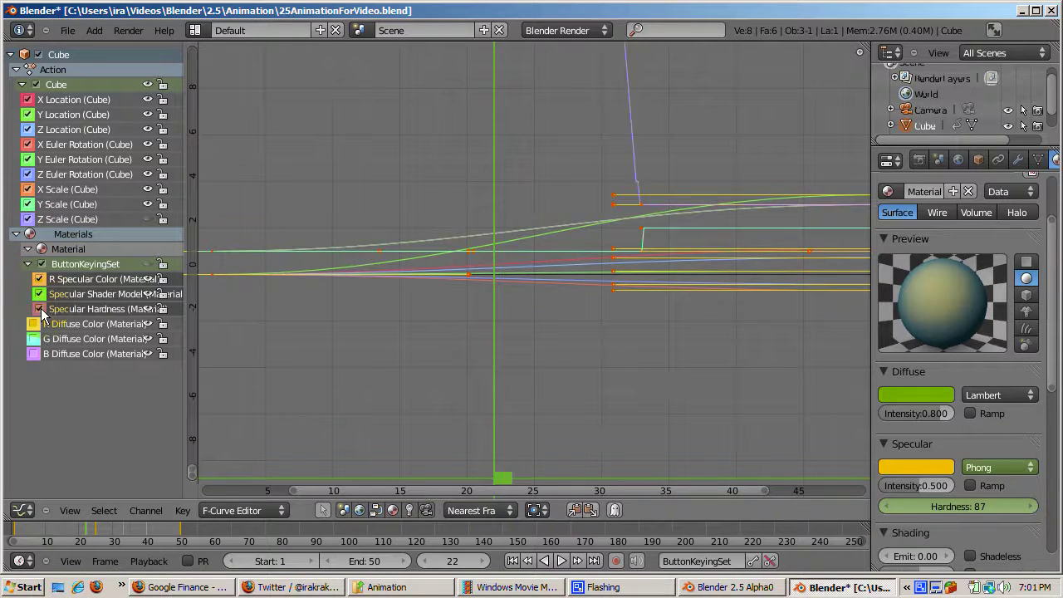
pyautogui.click(33, 324)
pyautogui.click(33, 337)
pyautogui.click(33, 354)
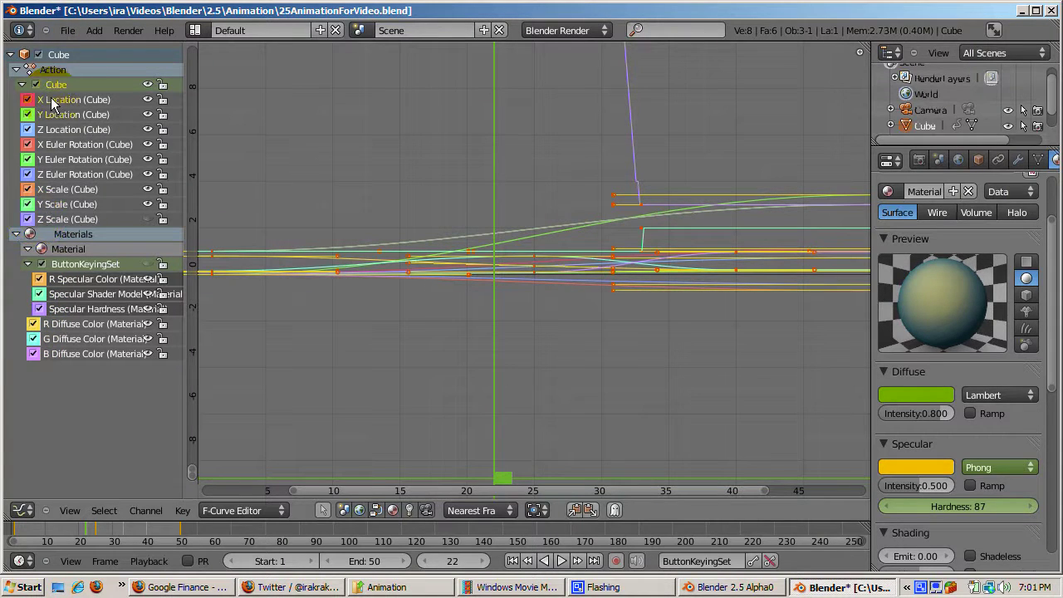
pyautogui.click(29, 131)
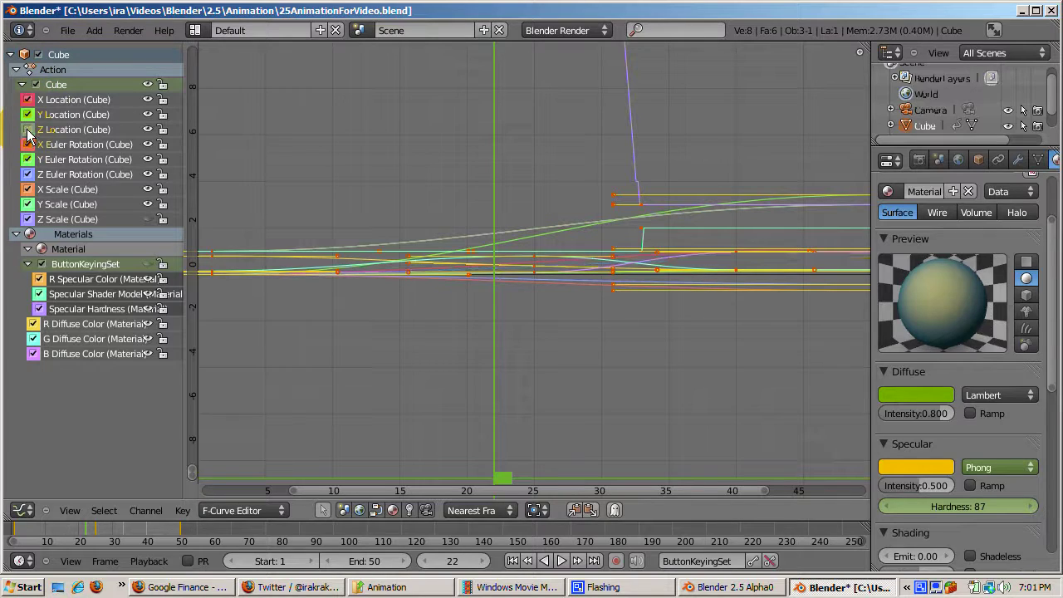
pyautogui.click(28, 131)
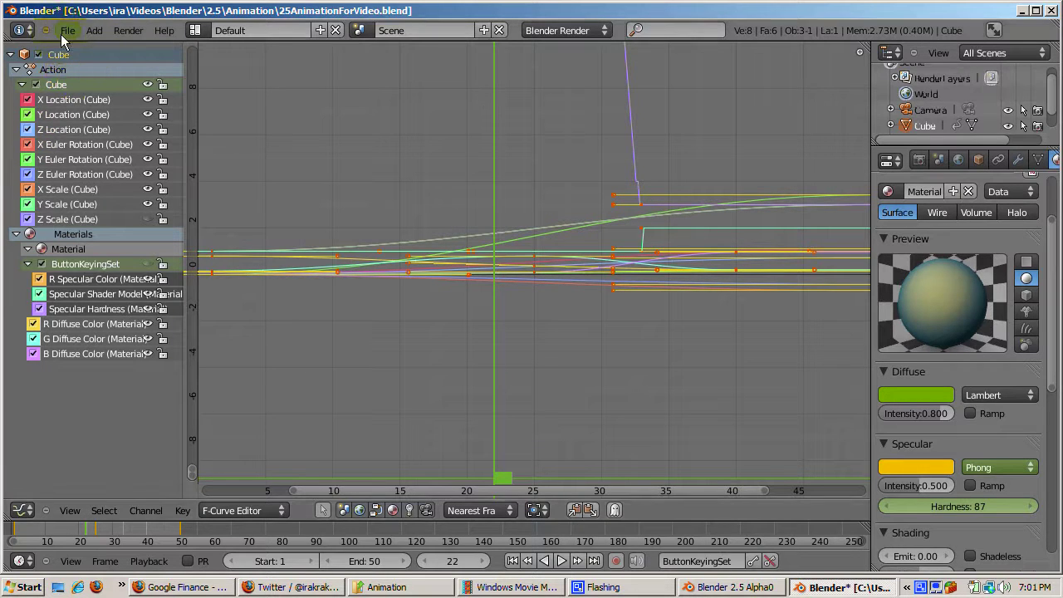